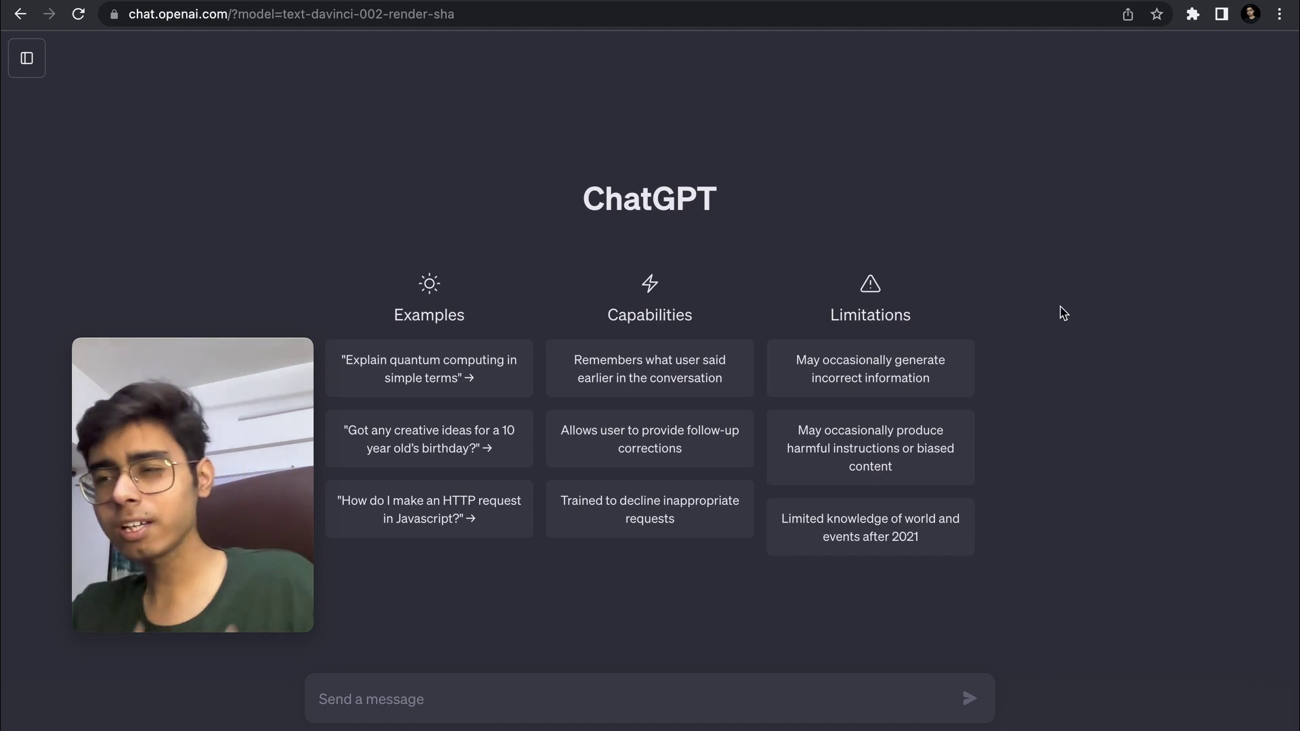
Step: Send the prompt 'write about france' to ChatGPT
{"action": "left_click", "coordinate": [709, 697]}
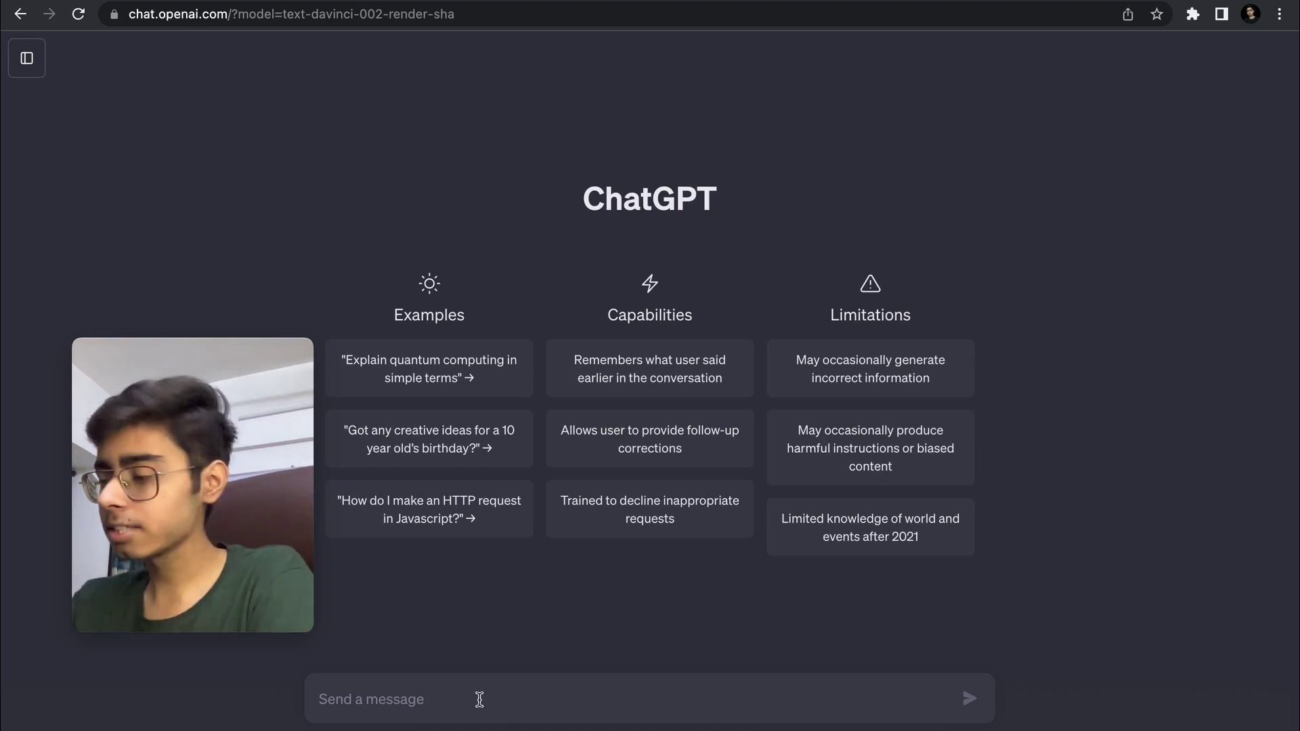
{"action": "type", "text": "write ab"}
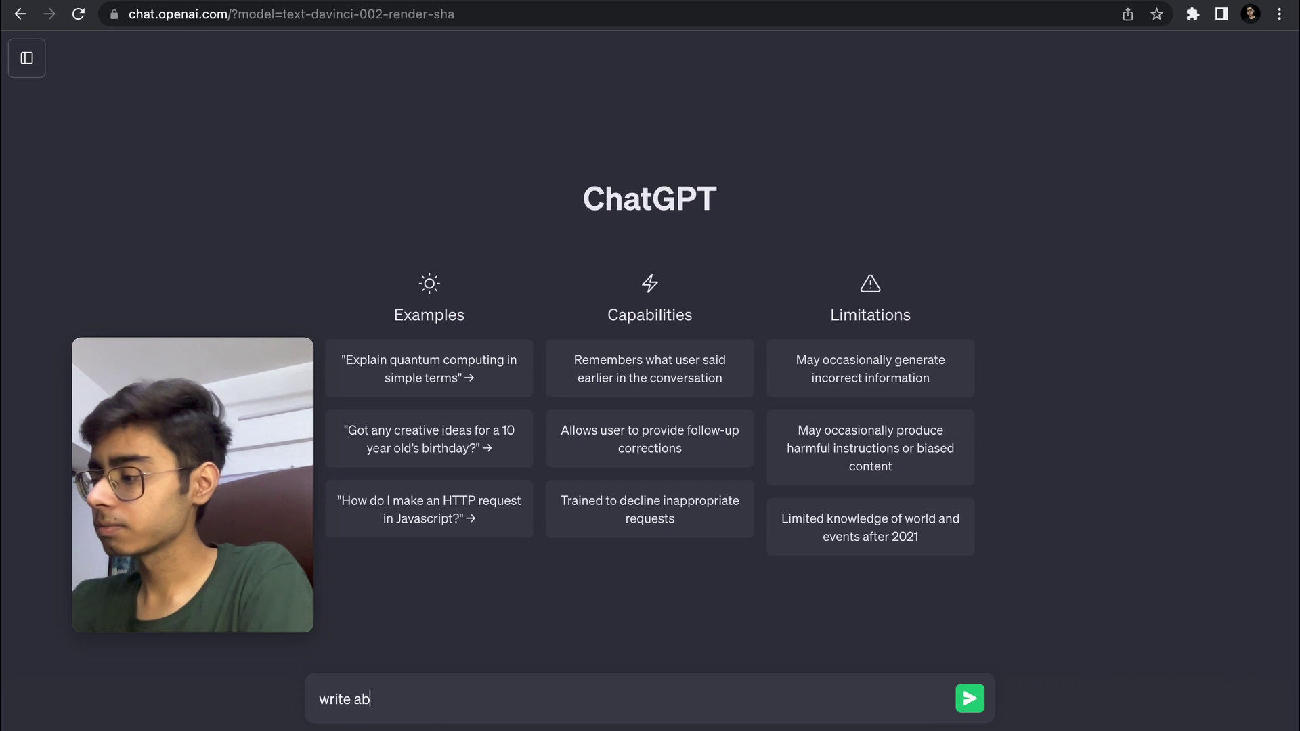
{"action": "type", "text": "out france"}
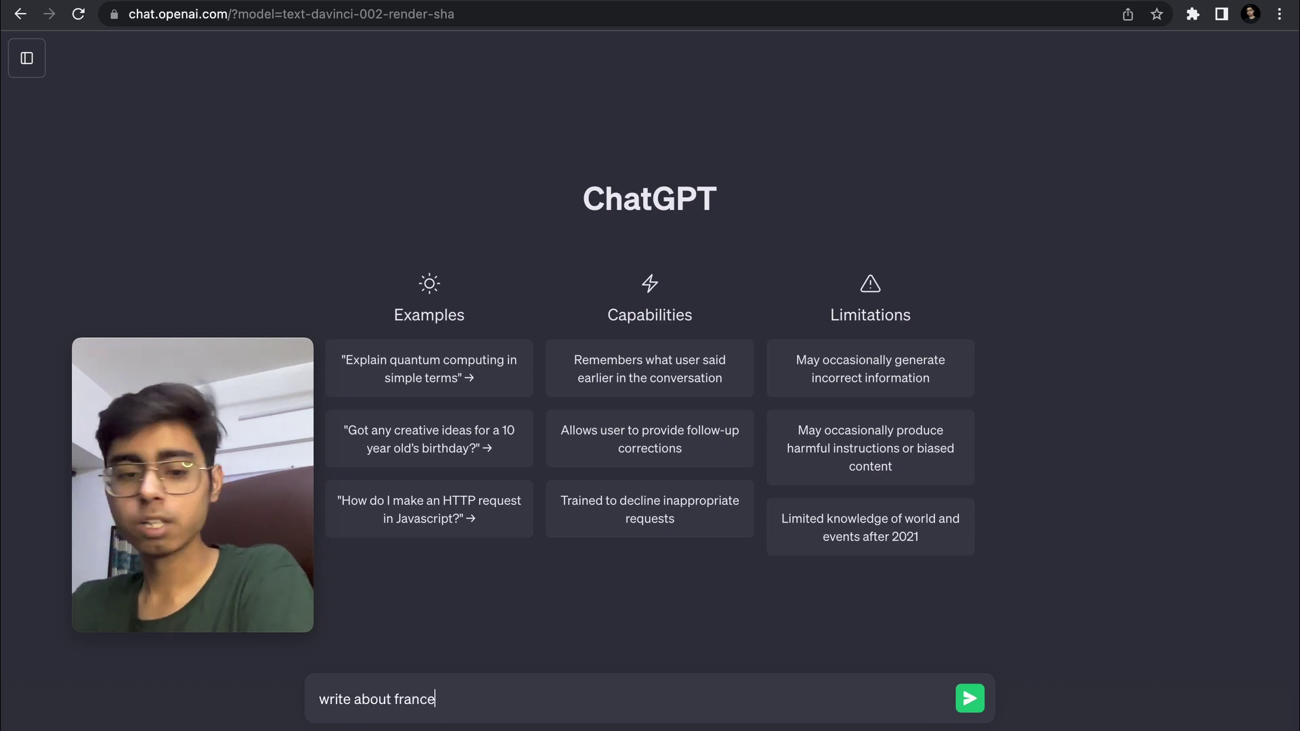
{"action": "key", "text": "Return"}
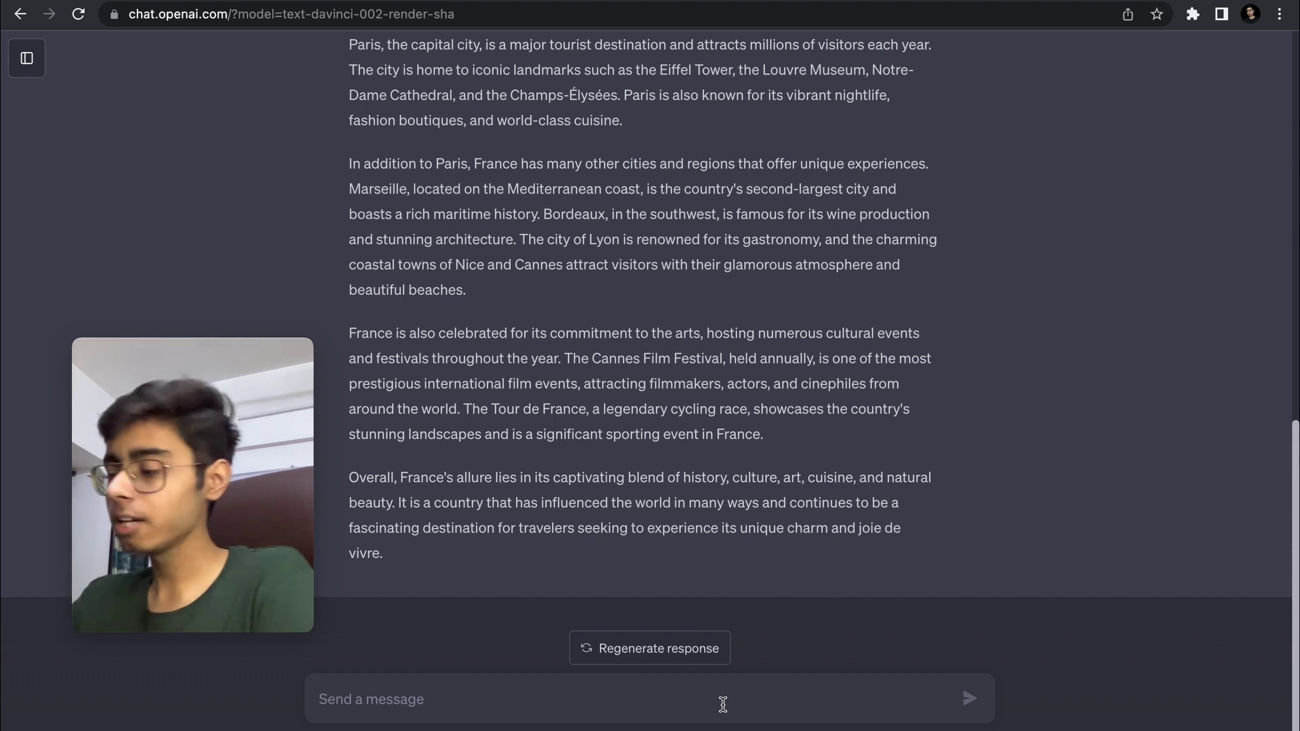
Step: Send 'tell me about France in this order' with cuisine, population and job opportunities on separate lines
{"action": "type", "text": "write ab"}
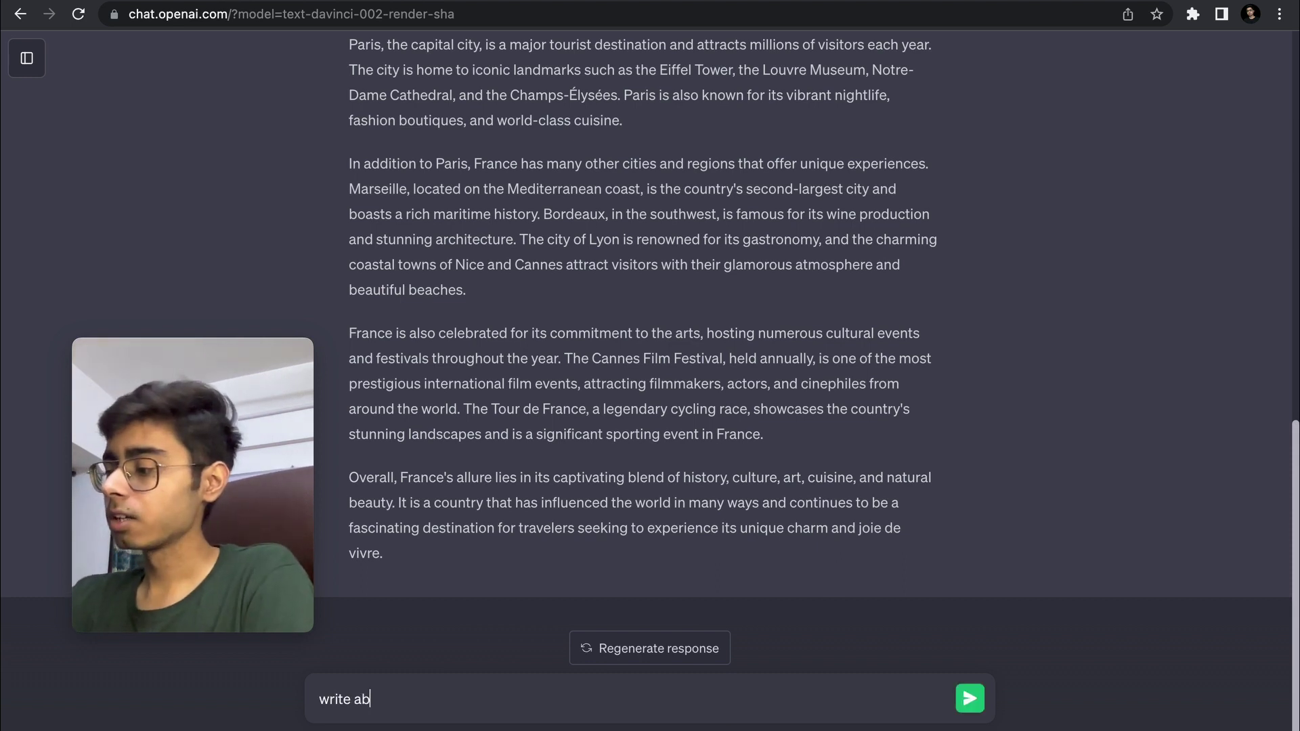
{"action": "key", "text": "BackSpace"}
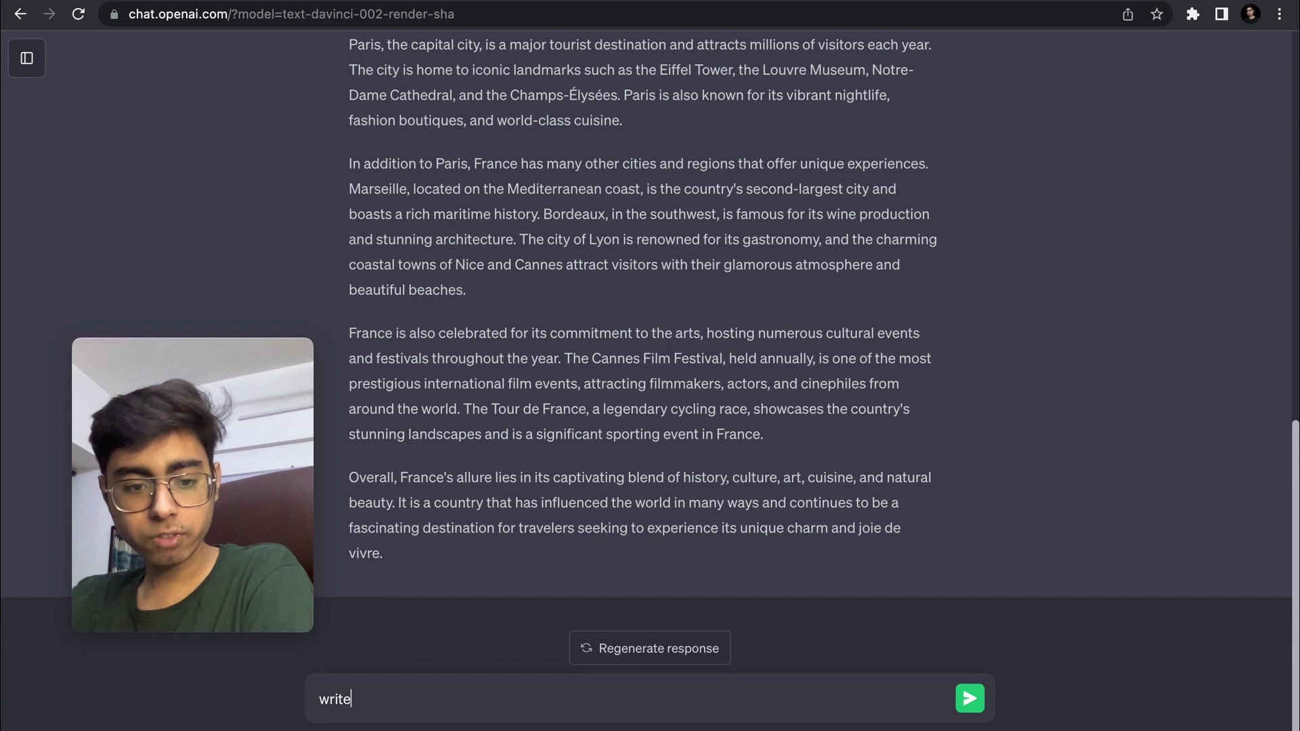
{"action": "key", "text": "BackSpace"}
{"action": "key", "text": "BackSpace"}
{"action": "key", "text": "BackSpace"}
{"action": "key", "text": "BackSpace"}
{"action": "key", "text": "BackSpace"}
{"action": "type", "text": "tell"}
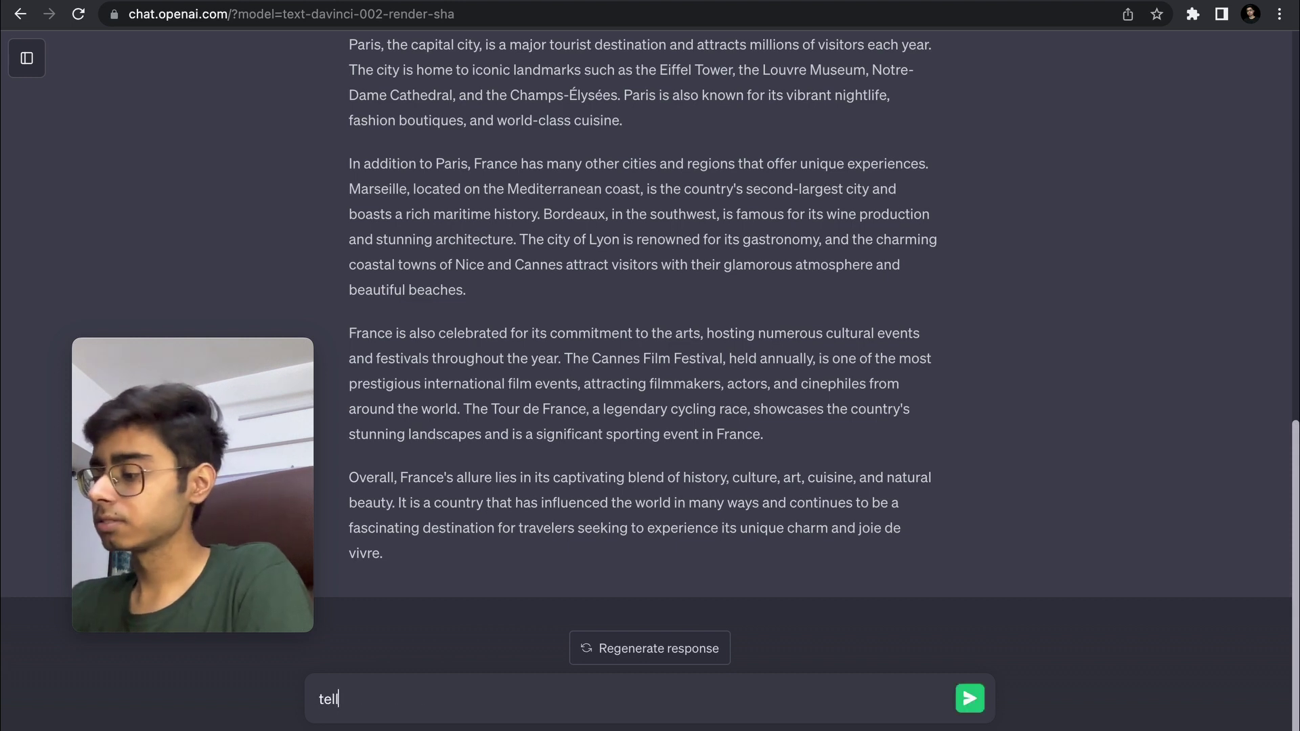
{"action": "type", "text": " me aboy"}
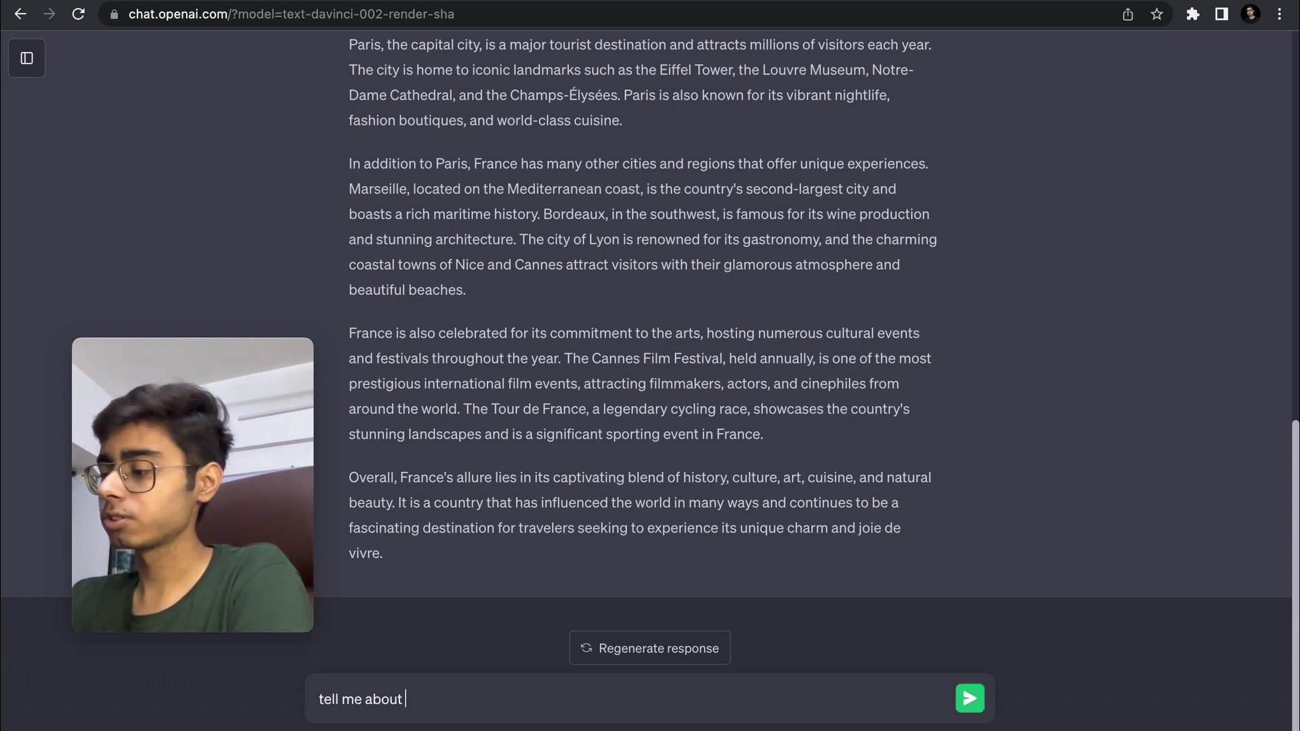
{"action": "type", "text": "t France in t"}
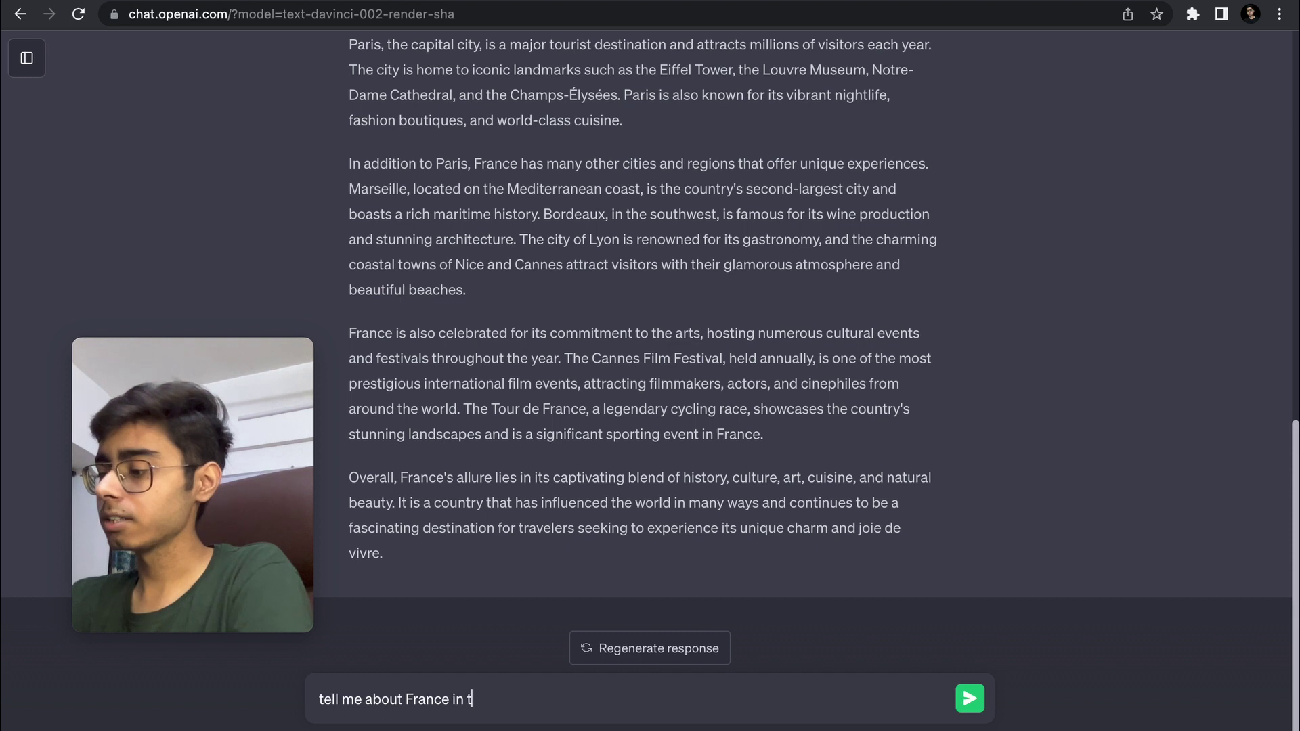
{"action": "type", "text": "hisorder"}
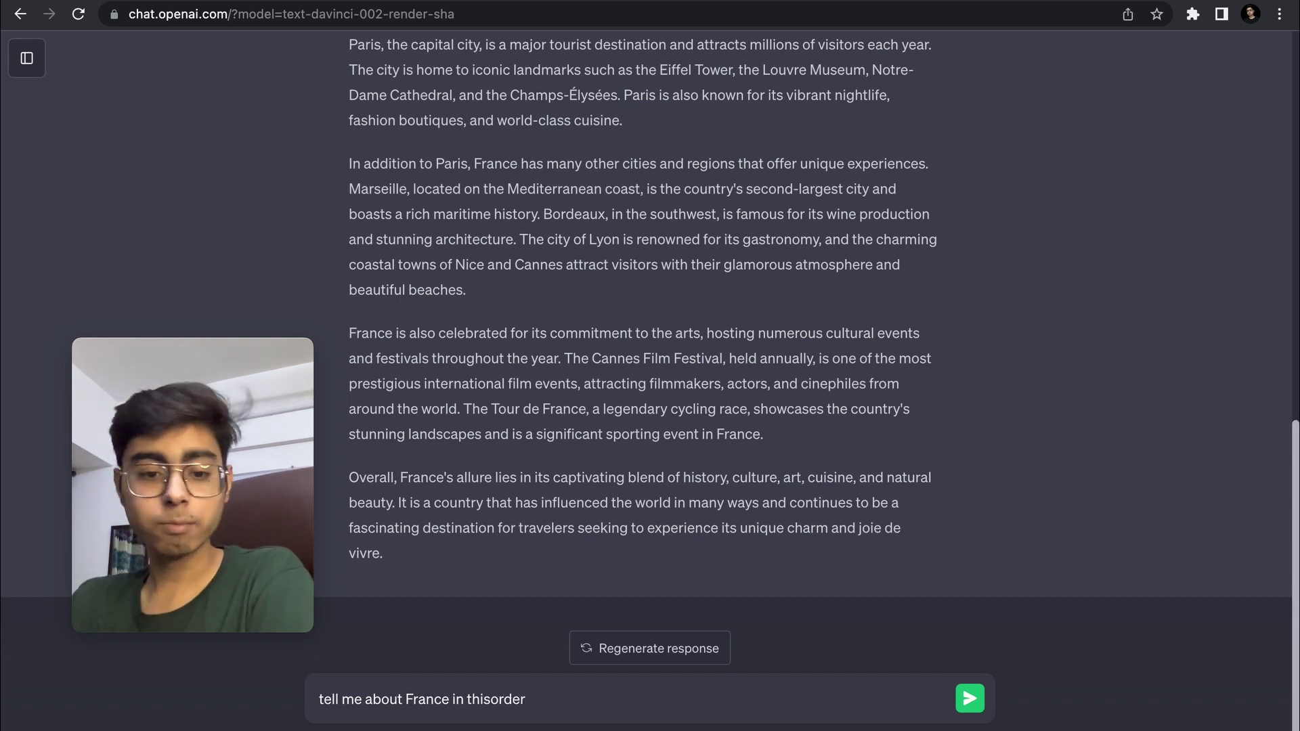
{"action": "key", "text": "Left"}
{"action": "key", "text": "Left"}
{"action": "key", "text": "Left"}
{"action": "key", "text": "Left"}
{"action": "key", "text": "Left"}
{"action": "key", "text": "End"}
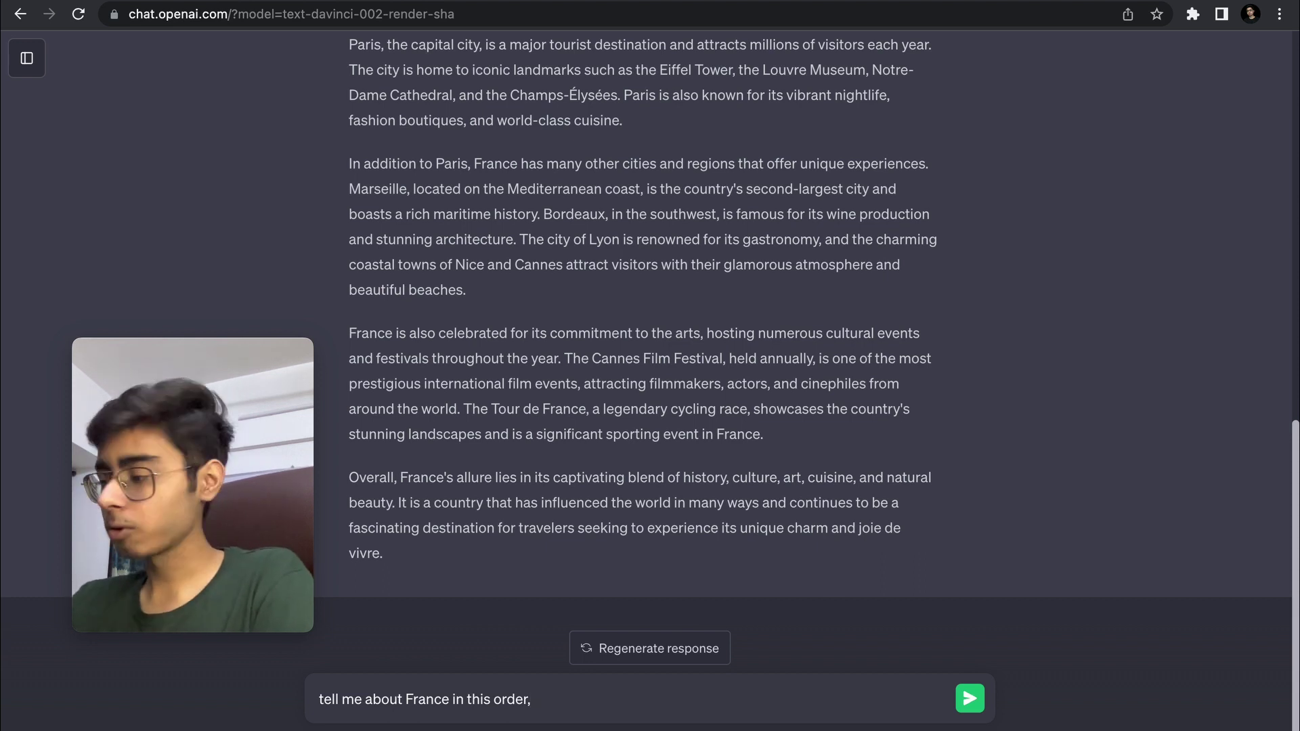
{"action": "key", "text": "shift+Return"}
{"action": "type", "text": "<>"}
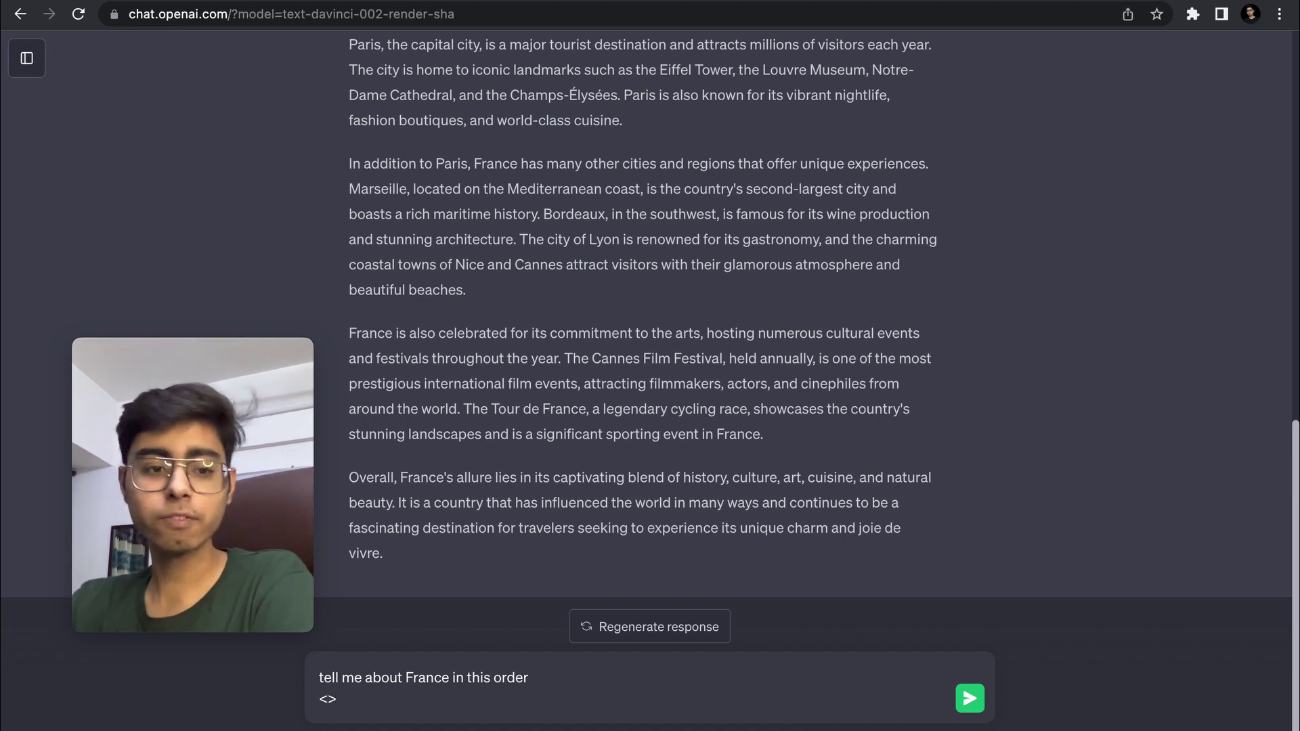
{"action": "type", "text": "cusine"}
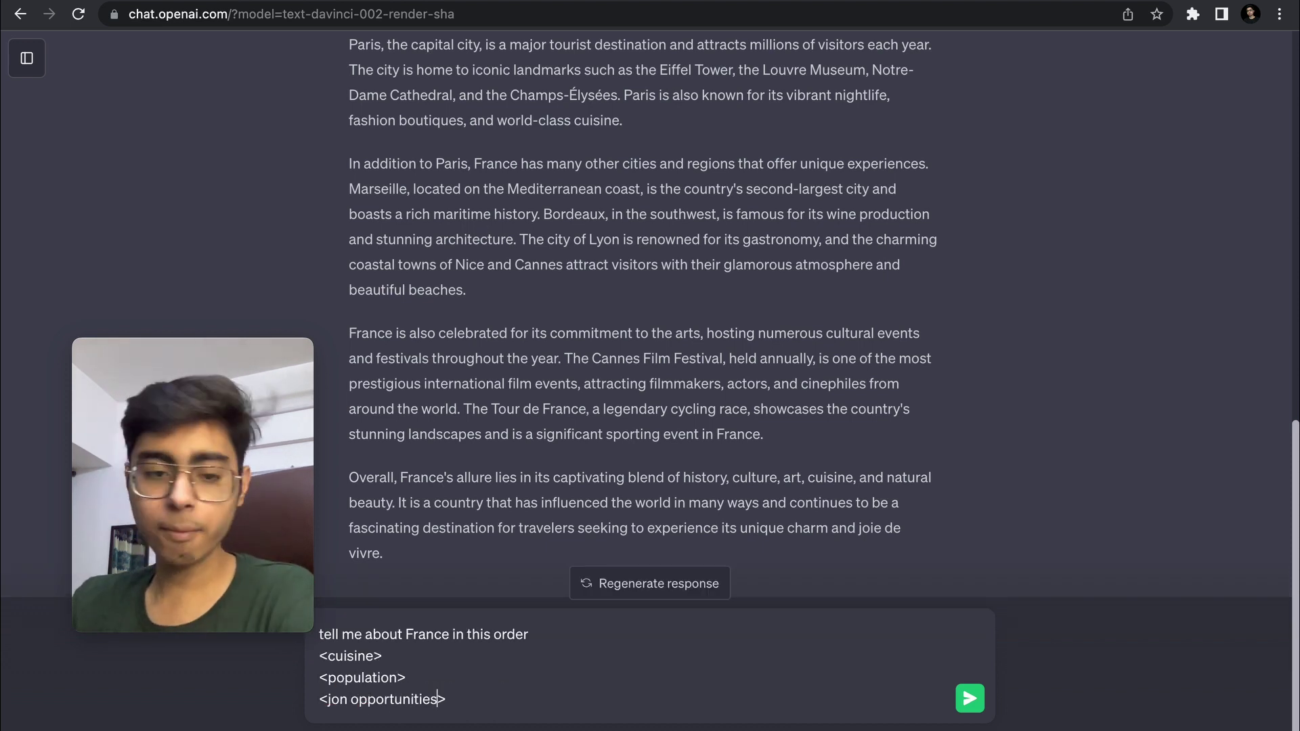
{"action": "key", "text": "Return"}
Step: Highlight the sent ordered prompt and scroll through the start of the reply
{"action": "triple_click", "coordinate": [377, 409]}
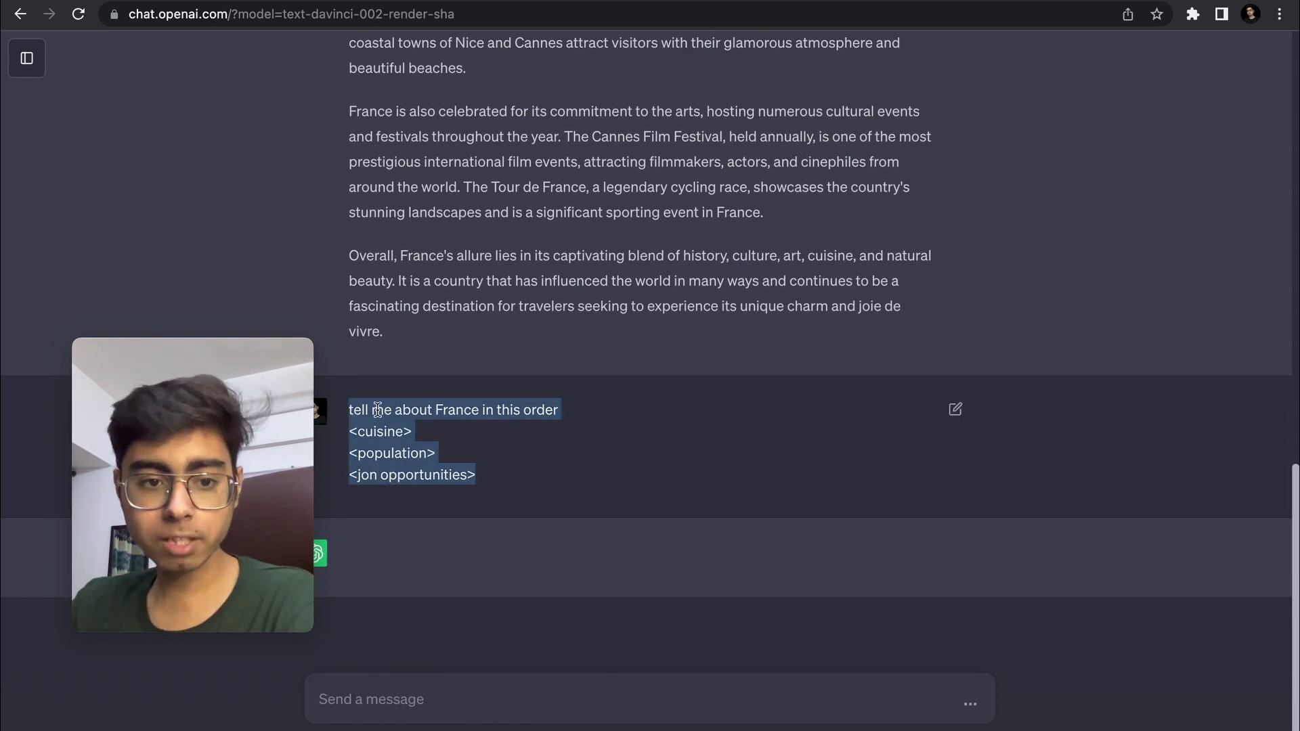
{"action": "left_click", "coordinate": [655, 493]}
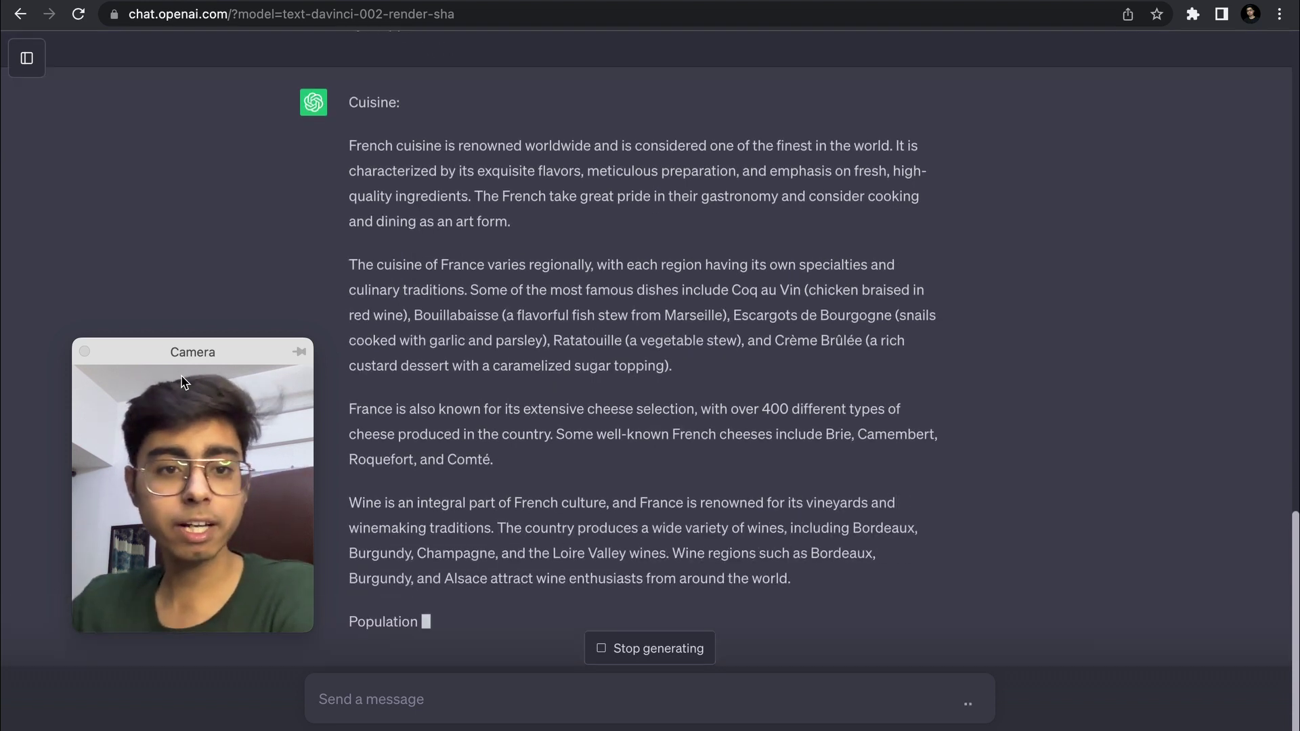
{"action": "scroll", "coordinate": [430, 314], "scroll_direction": "up", "scroll_amount": 9}
{"action": "scroll", "coordinate": [465, 400], "scroll_direction": "down", "scroll_amount": 3}
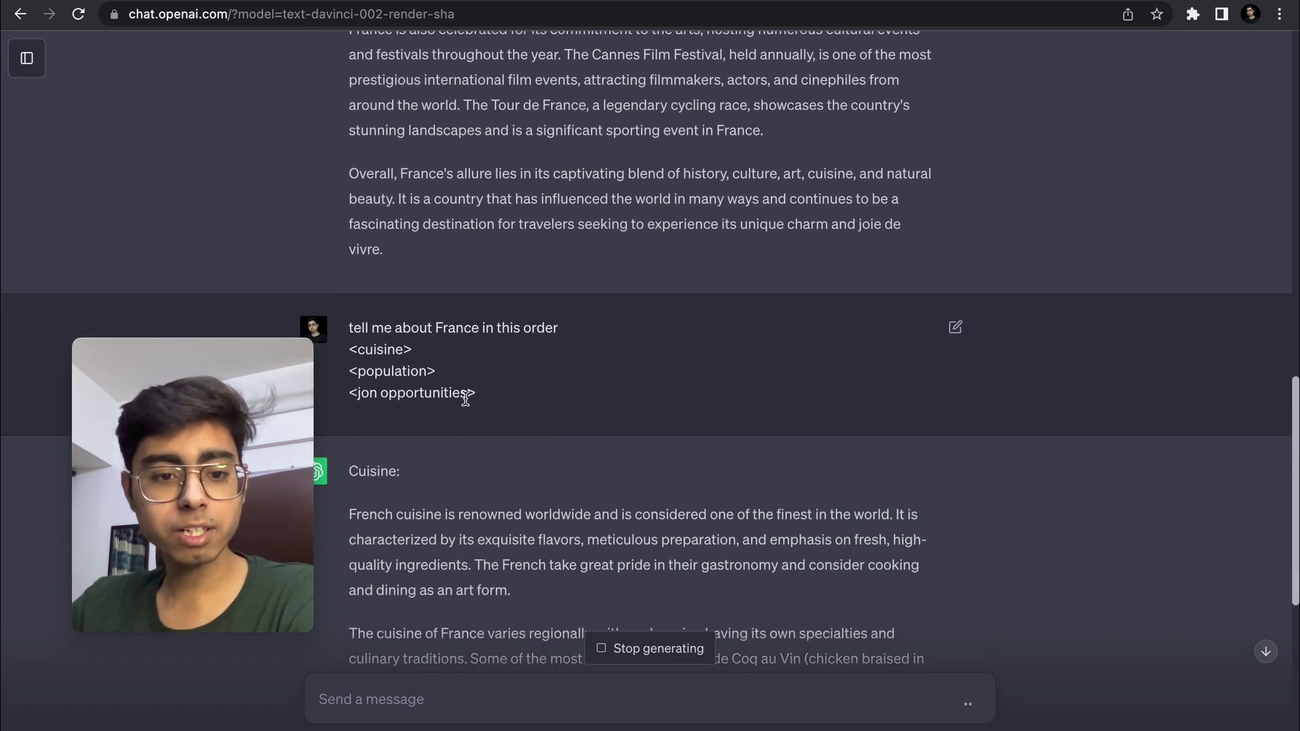
{"action": "scroll", "coordinate": [465, 399], "scroll_direction": "down", "scroll_amount": 2}
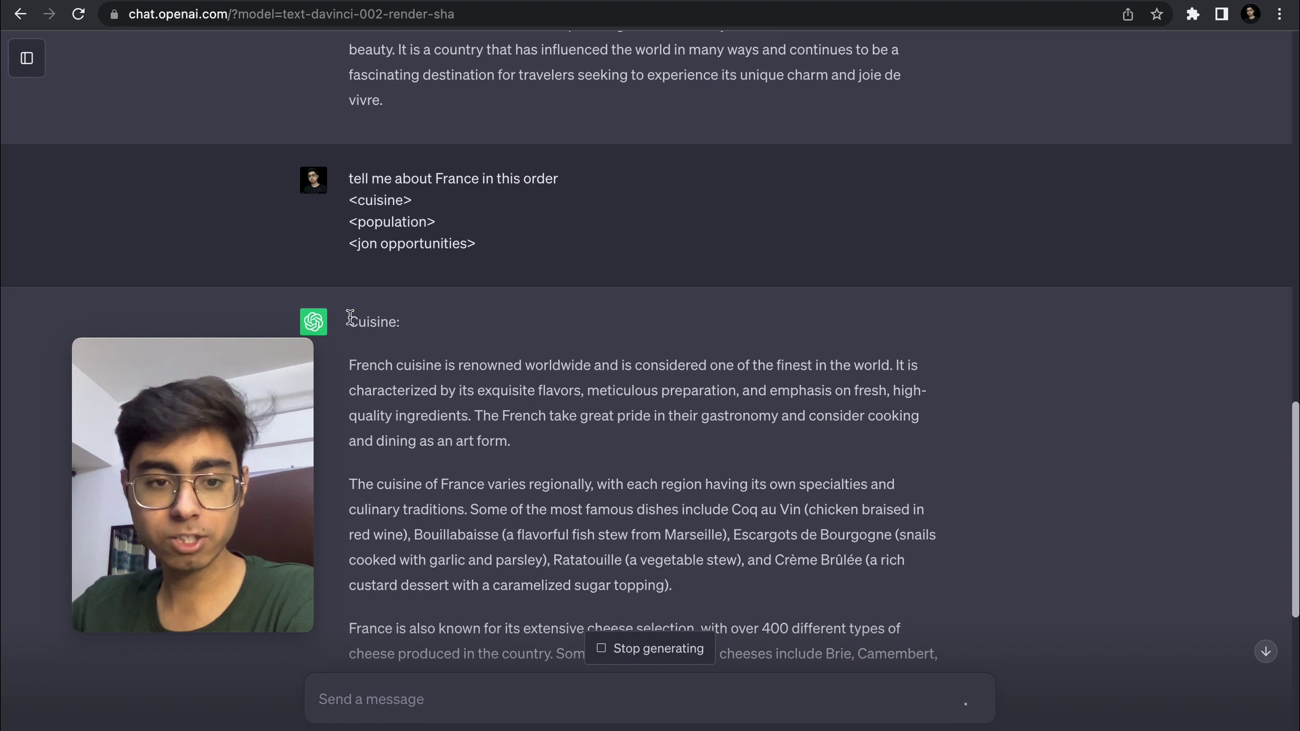
Step: Highlight the opening of the Cuisine section and read through the Population and Job Opportunities sections
{"action": "left_click_drag", "start_coordinate": [350, 317], "coordinate": [525, 534]}
{"action": "scroll", "coordinate": [525, 534], "scroll_direction": "up", "scroll_amount": 1}
{"action": "scroll", "coordinate": [407, 514], "scroll_direction": "down", "scroll_amount": 6}
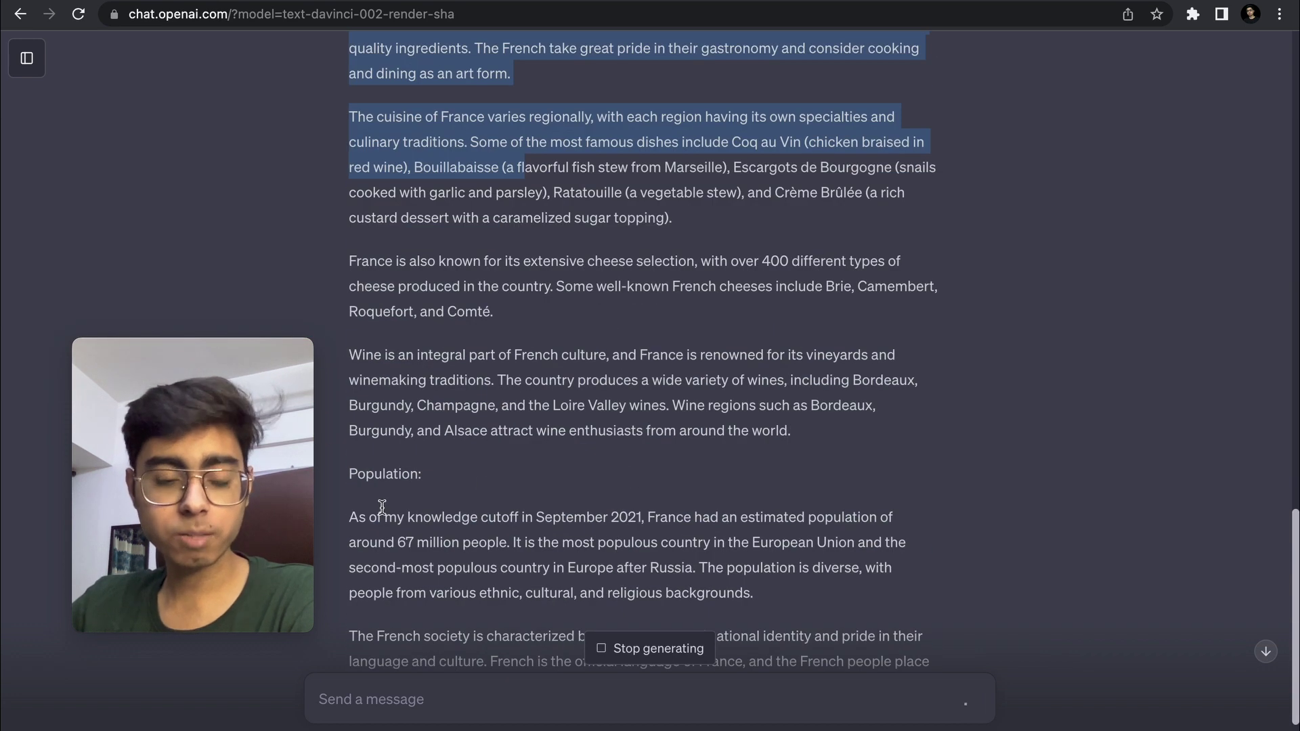
{"action": "scroll", "coordinate": [382, 507], "scroll_direction": "down", "scroll_amount": 3}
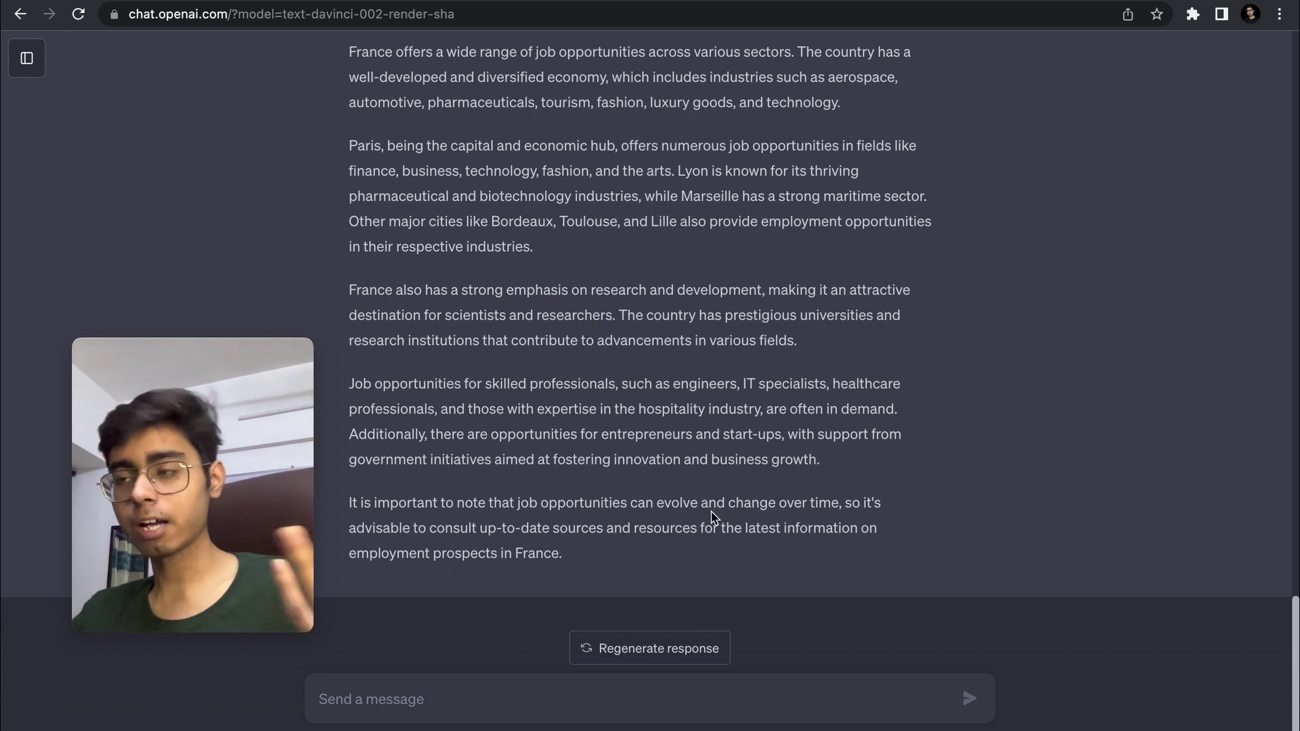
{"action": "scroll", "coordinate": [745, 460], "scroll_direction": "up", "scroll_amount": 6}
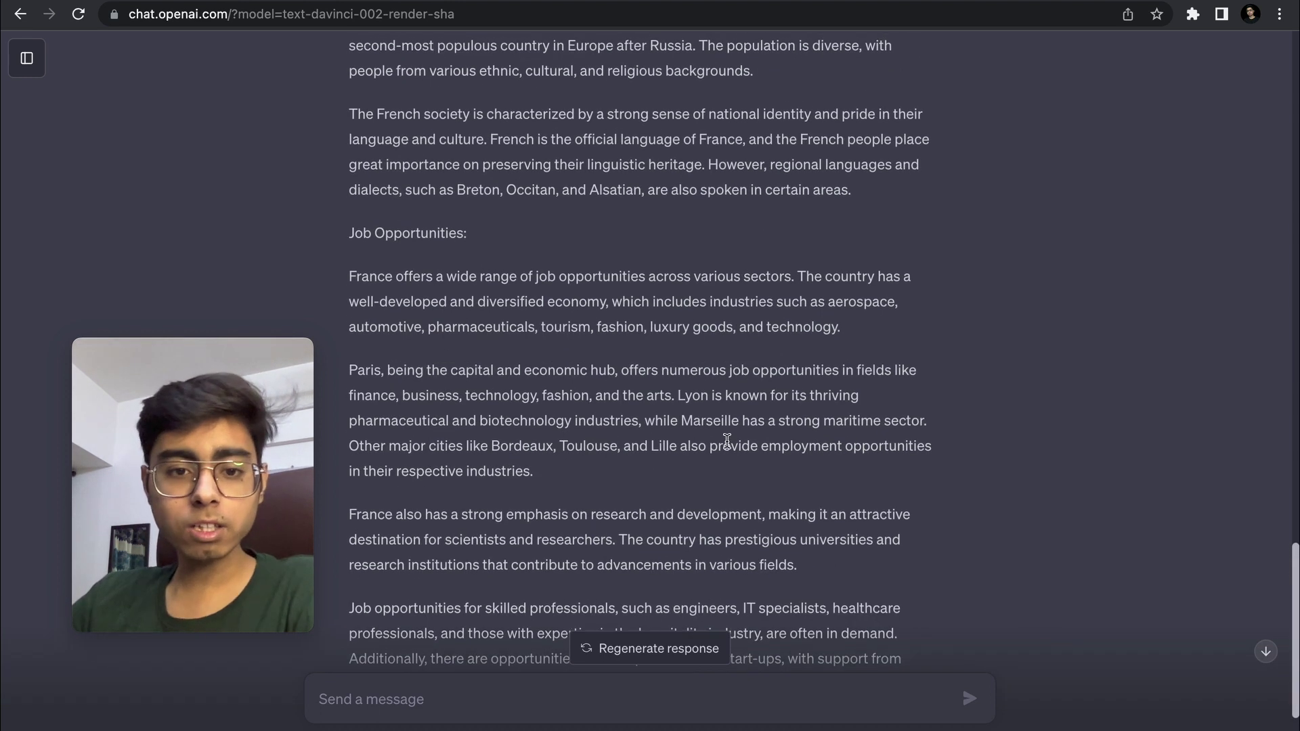
{"action": "scroll", "coordinate": [727, 441], "scroll_direction": "down", "scroll_amount": 3}
{"action": "scroll", "coordinate": [726, 441], "scroll_direction": "down", "scroll_amount": 3}
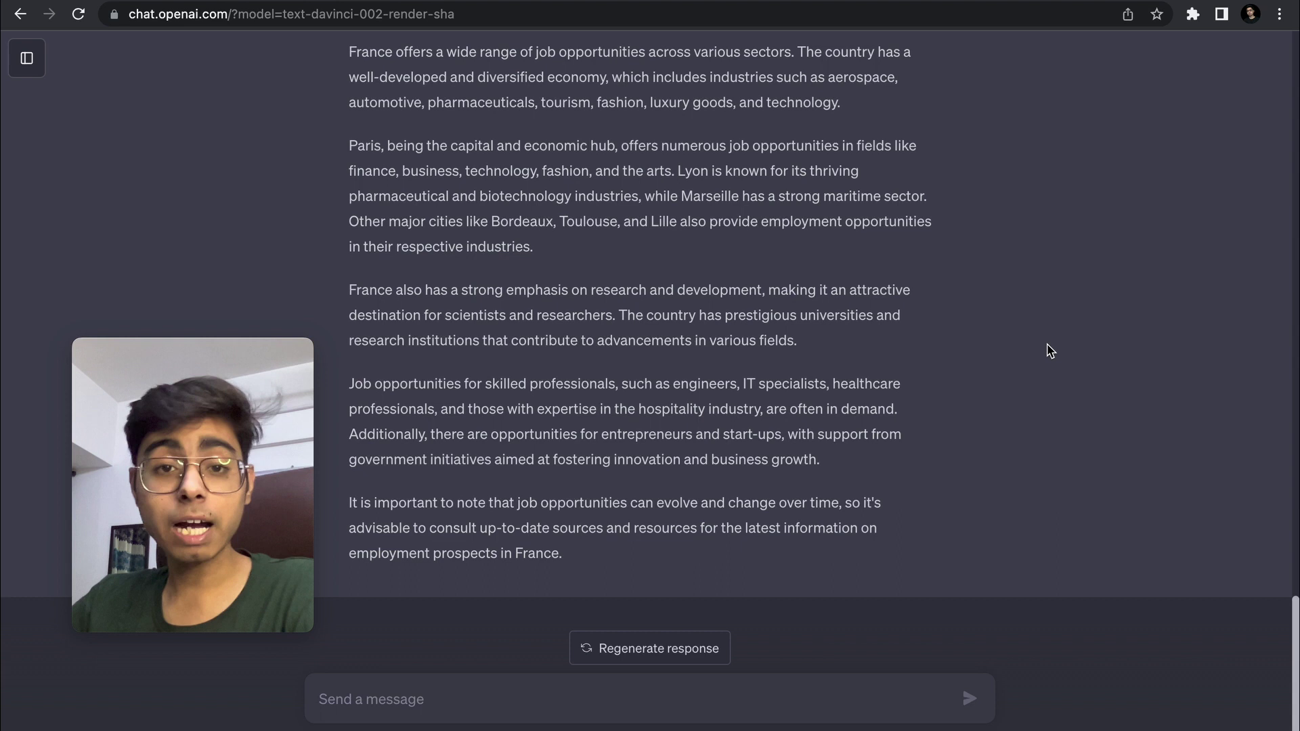
Step: Load deeplearning.ai in a new tab and browse its home page
{"action": "key", "text": "ctrl+t"}
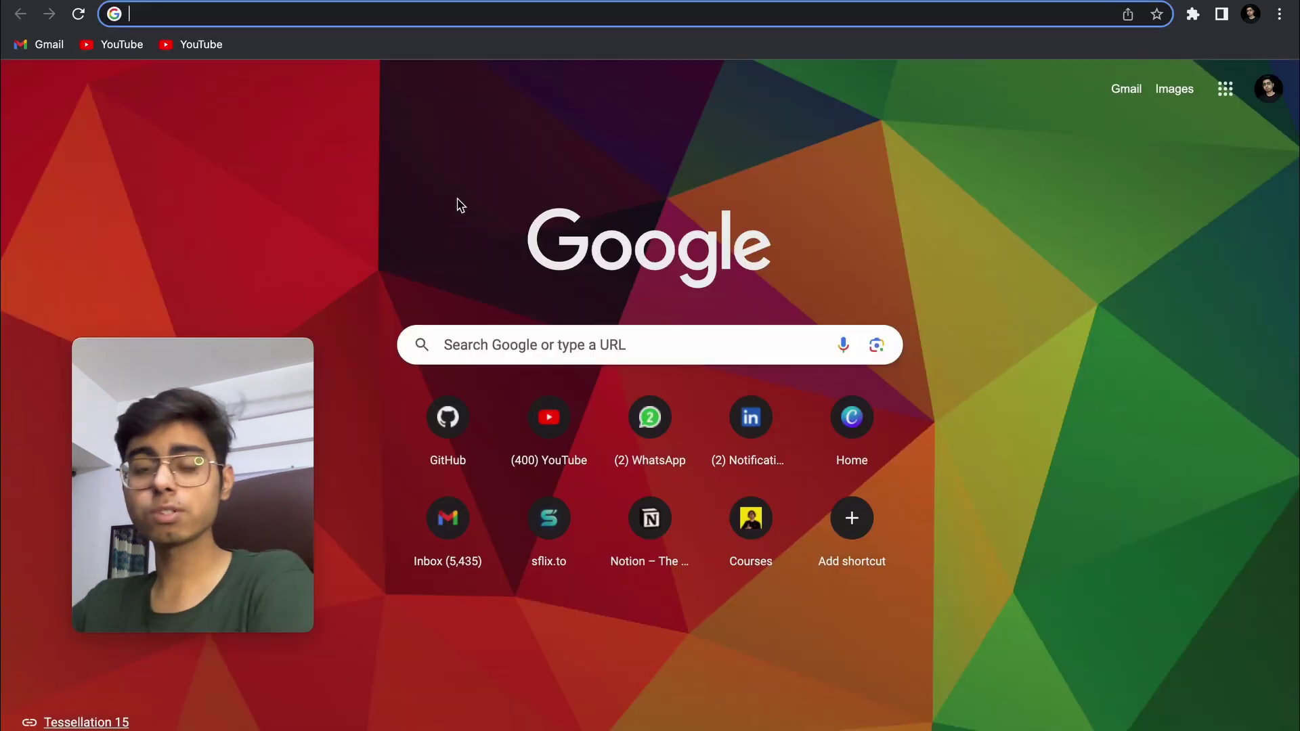
{"action": "type", "text": "dee"}
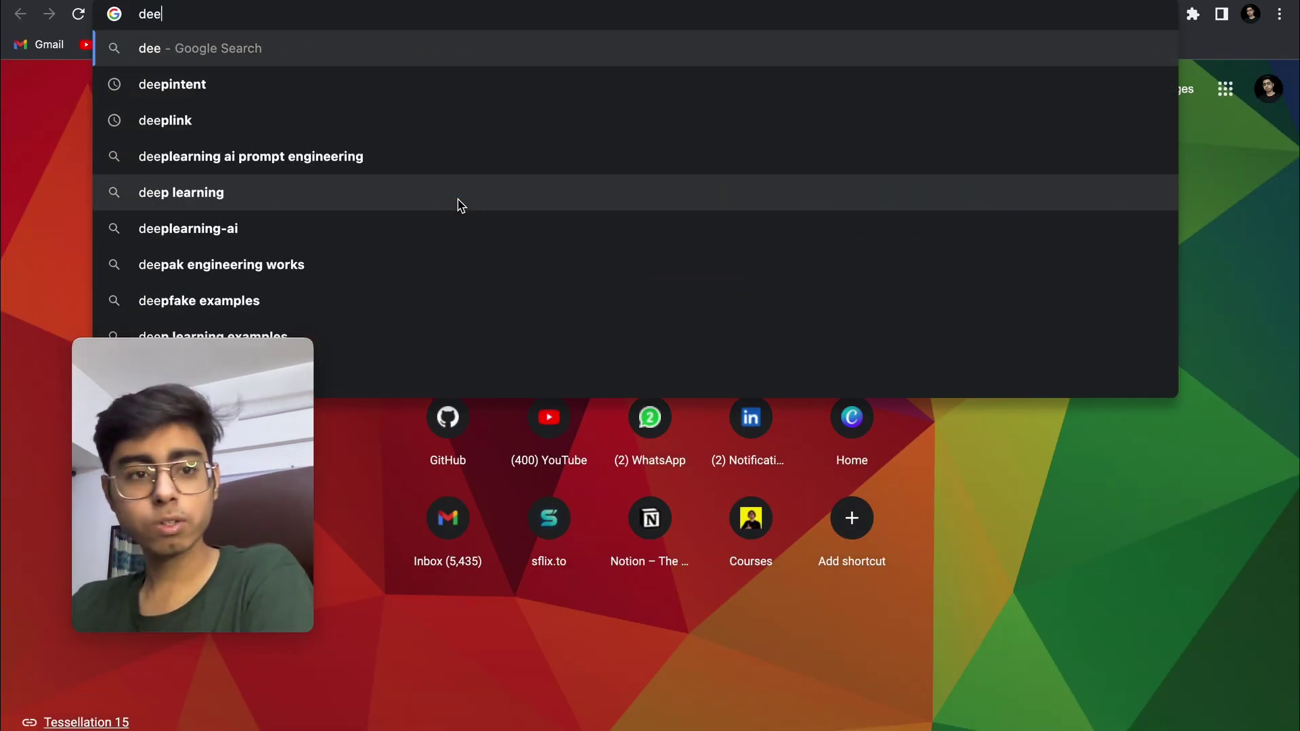
{"action": "type", "text": "plearnin"}
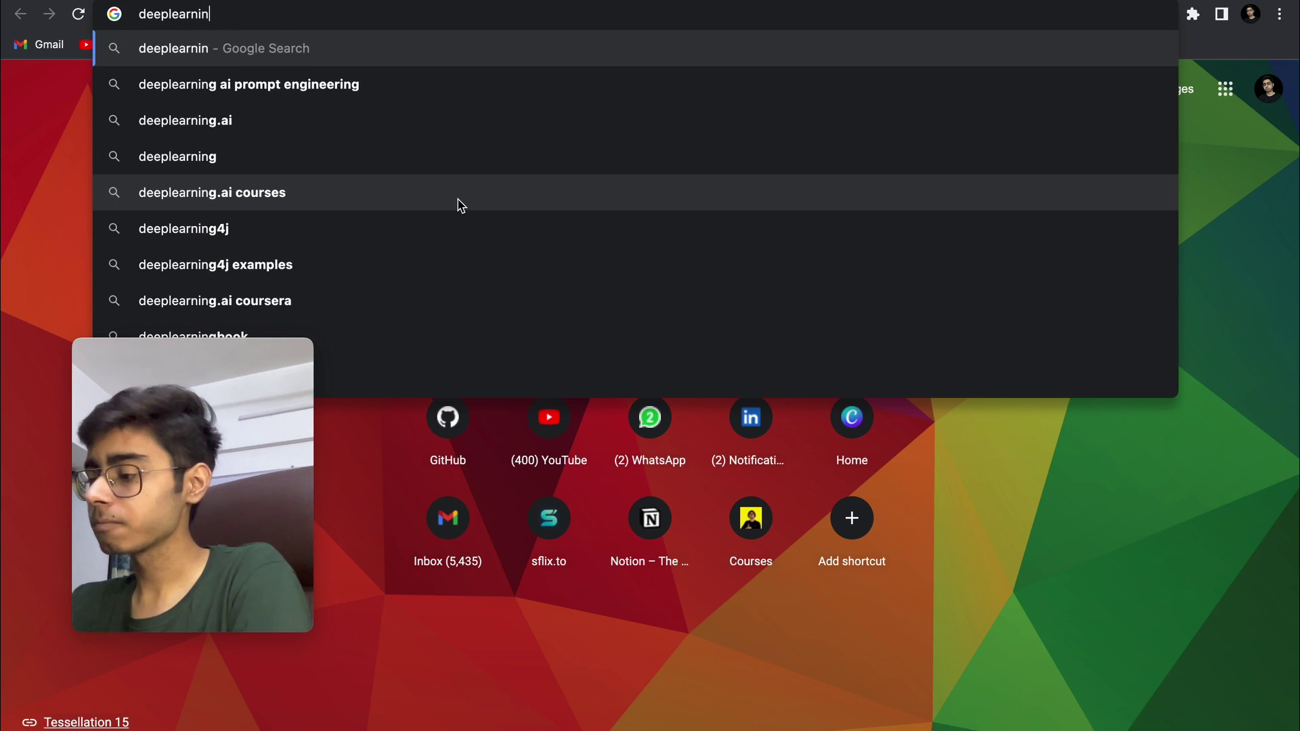
{"action": "type", "text": "g.ai"}
{"action": "key", "text": "Return"}
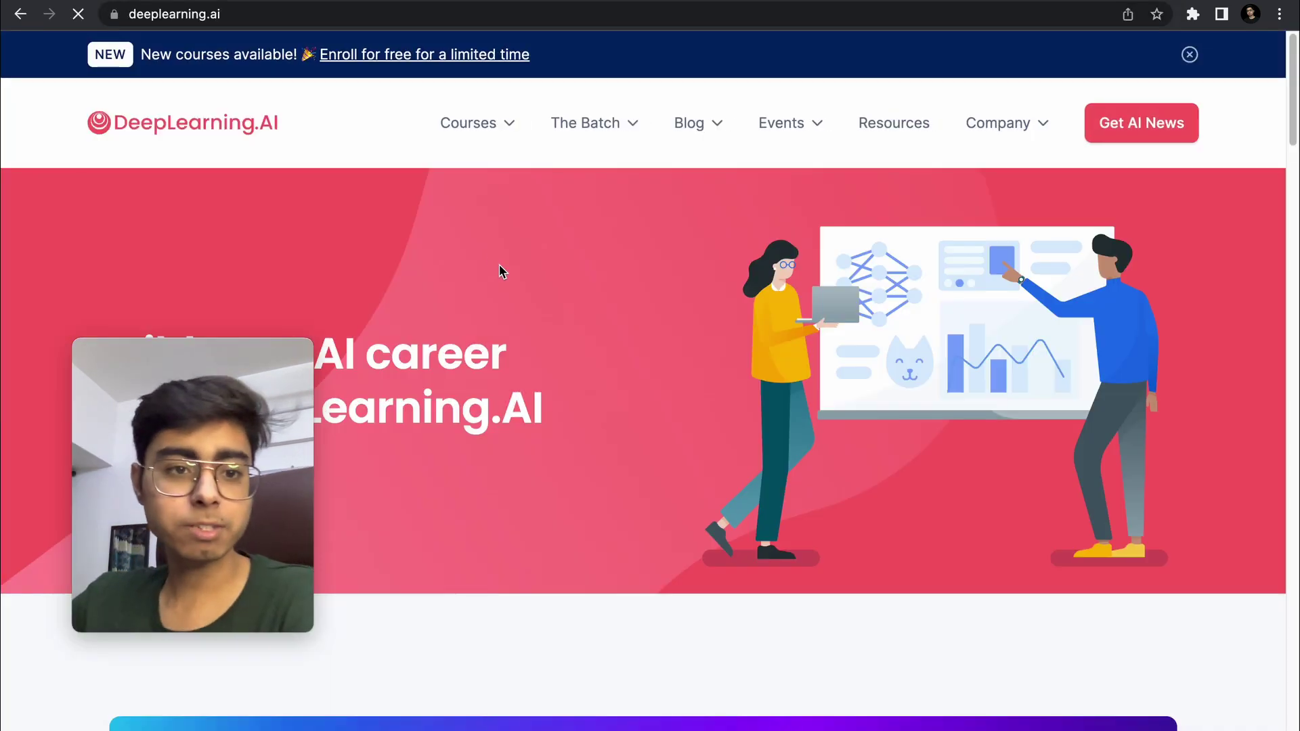
{"action": "scroll", "coordinate": [464, 235], "scroll_direction": "down", "scroll_amount": 9}
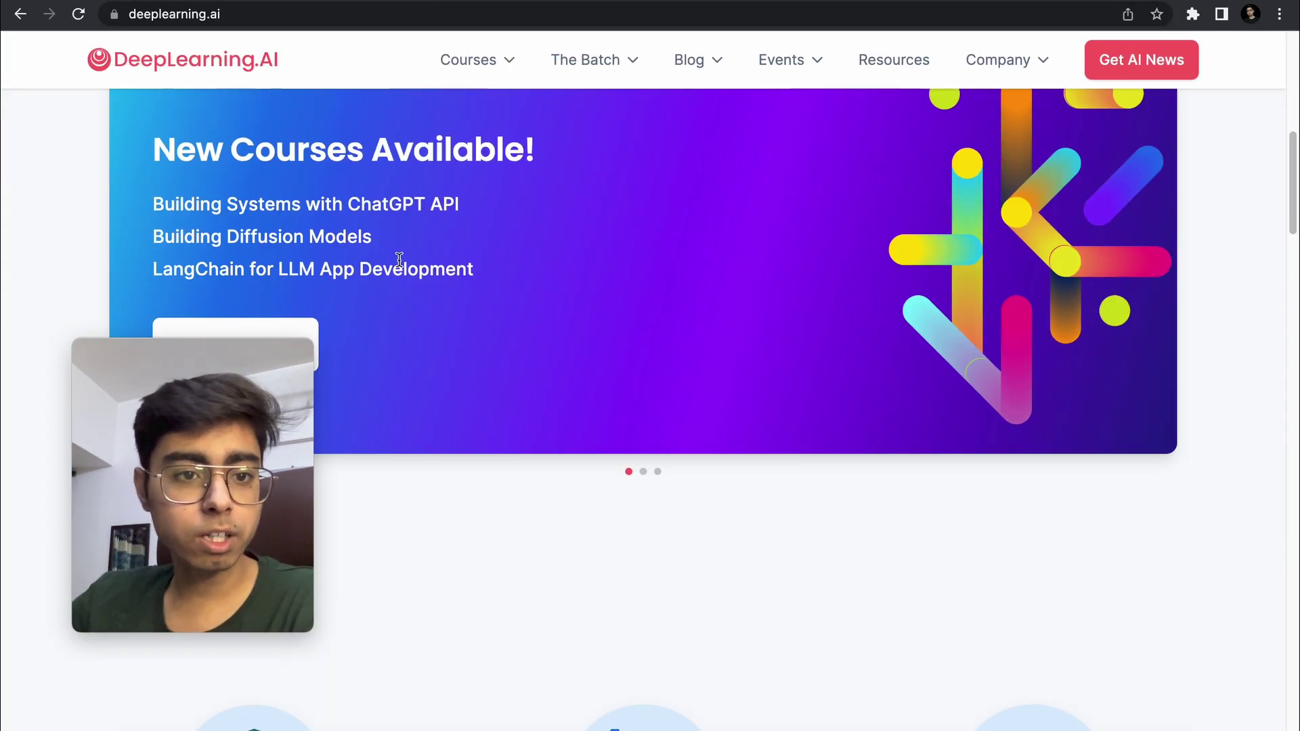
{"action": "scroll", "coordinate": [434, 276], "scroll_direction": "down", "scroll_amount": 2}
{"action": "scroll", "coordinate": [470, 487], "scroll_direction": "down", "scroll_amount": 10}
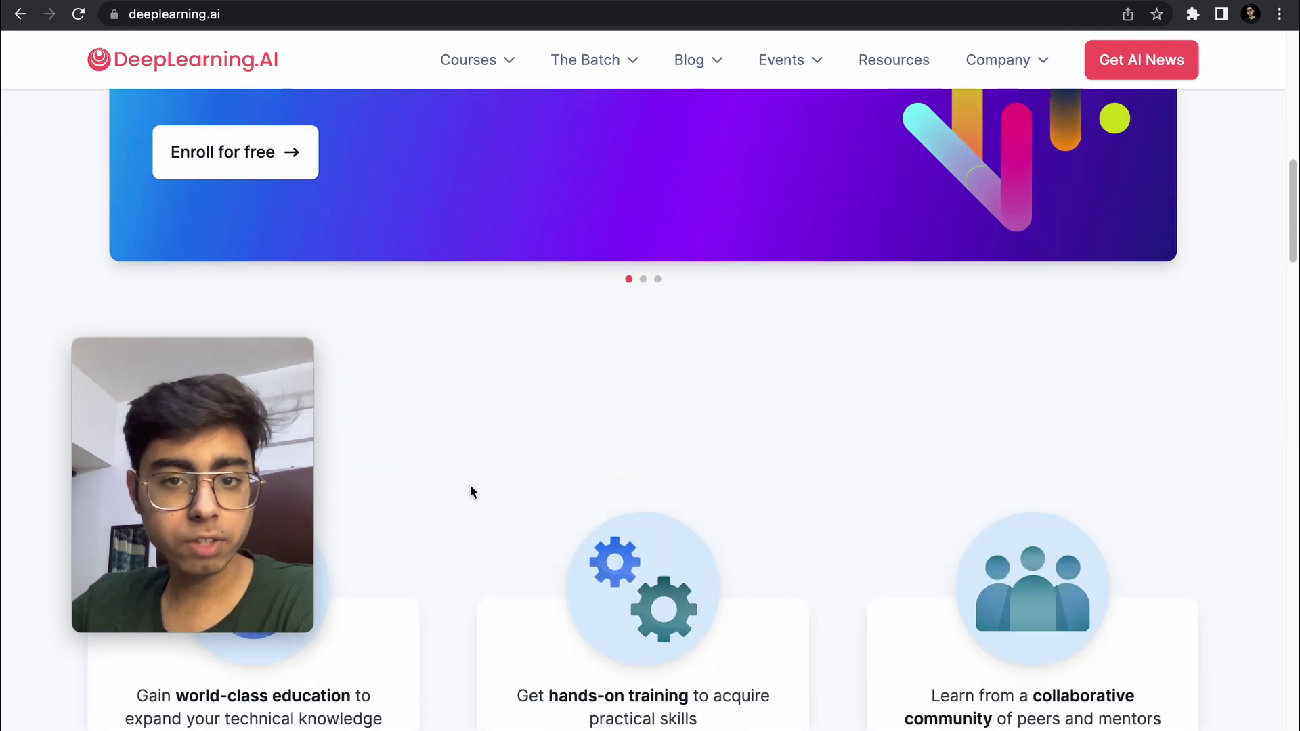
{"action": "scroll", "coordinate": [582, 244], "scroll_direction": "up", "scroll_amount": 4}
Step: From Courses > Short Courses, open ChatGPT Prompt Engineering for Developers at its Introduction lesson
{"action": "mouse_move", "coordinate": [502, 59]}
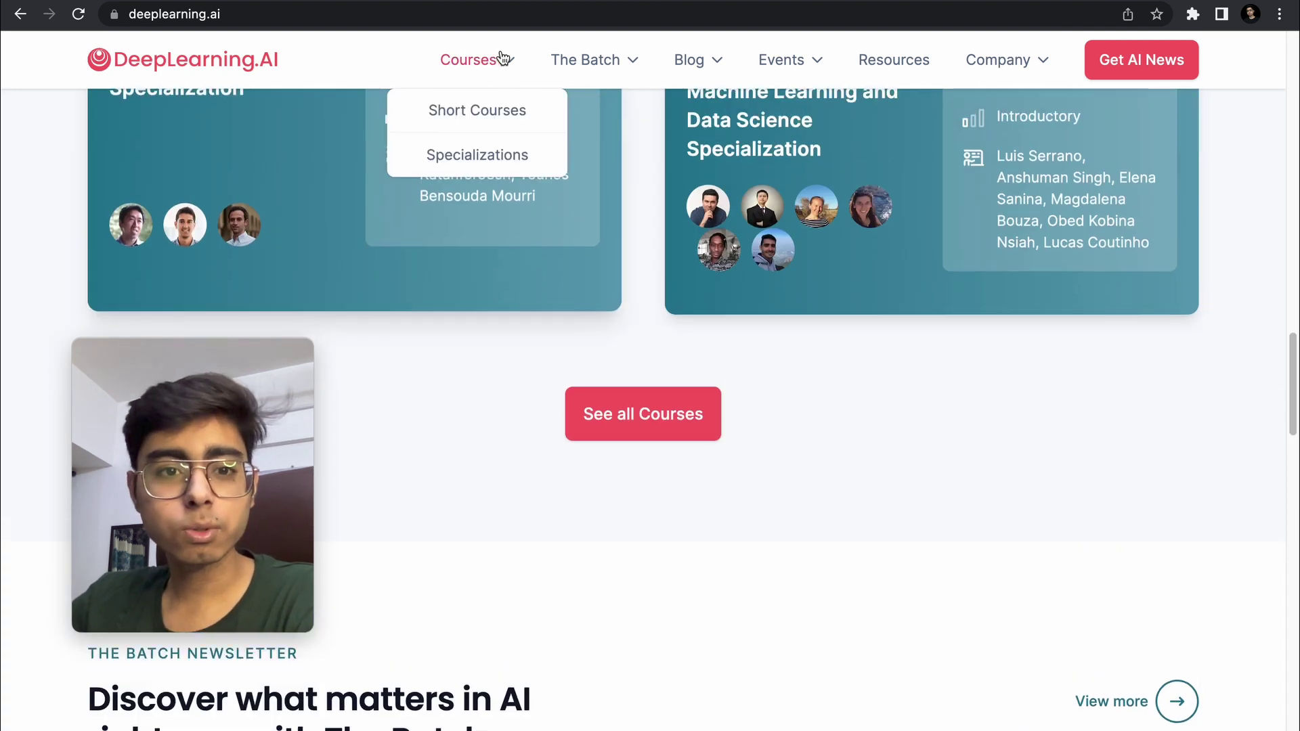
{"action": "left_click", "coordinate": [498, 120]}
{"action": "scroll", "coordinate": [664, 477], "scroll_direction": "down", "scroll_amount": 7}
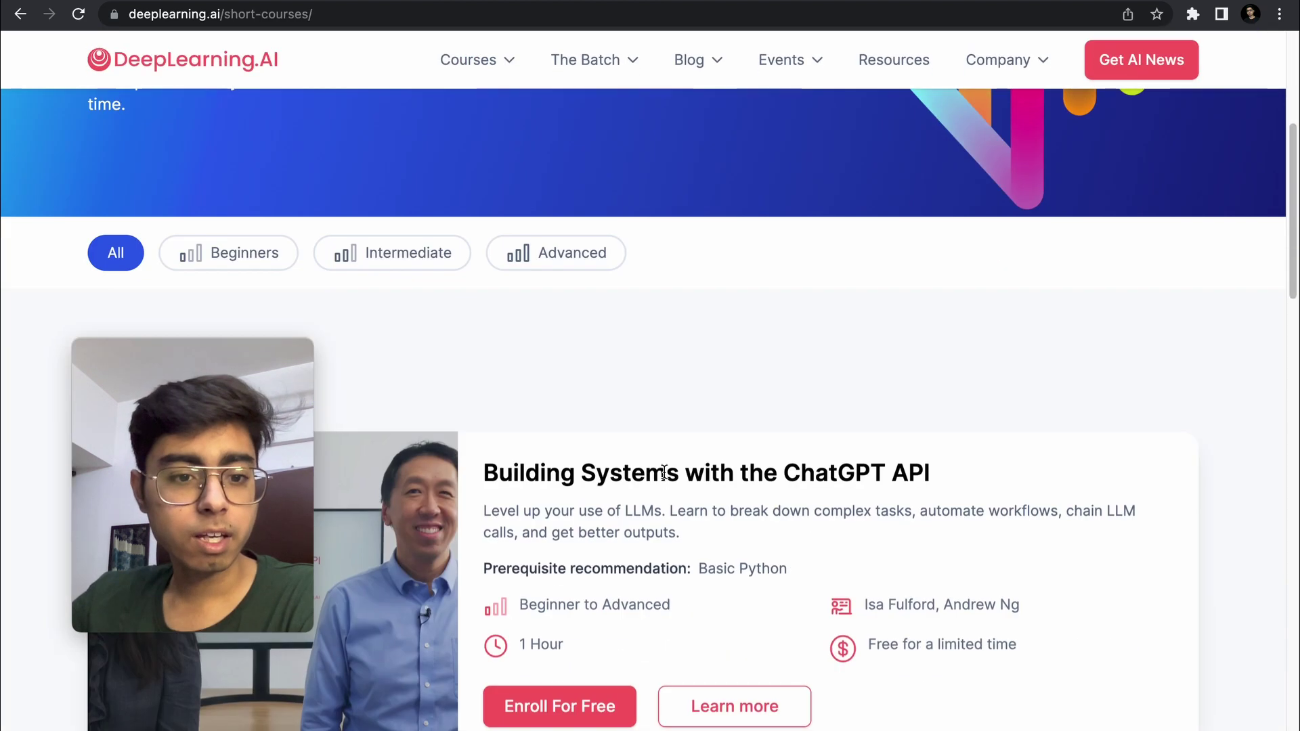
{"action": "scroll", "coordinate": [664, 472], "scroll_direction": "down", "scroll_amount": 5}
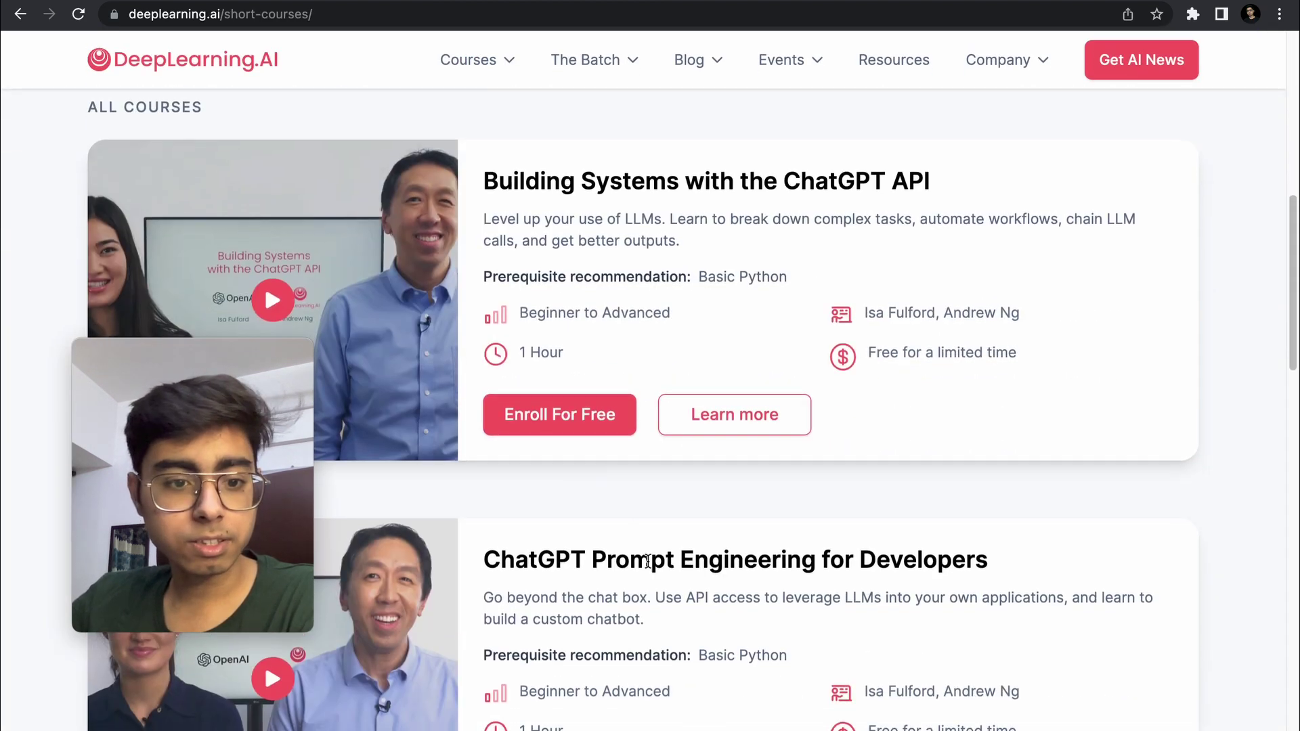
{"action": "scroll", "coordinate": [720, 372], "scroll_direction": "down", "scroll_amount": 2}
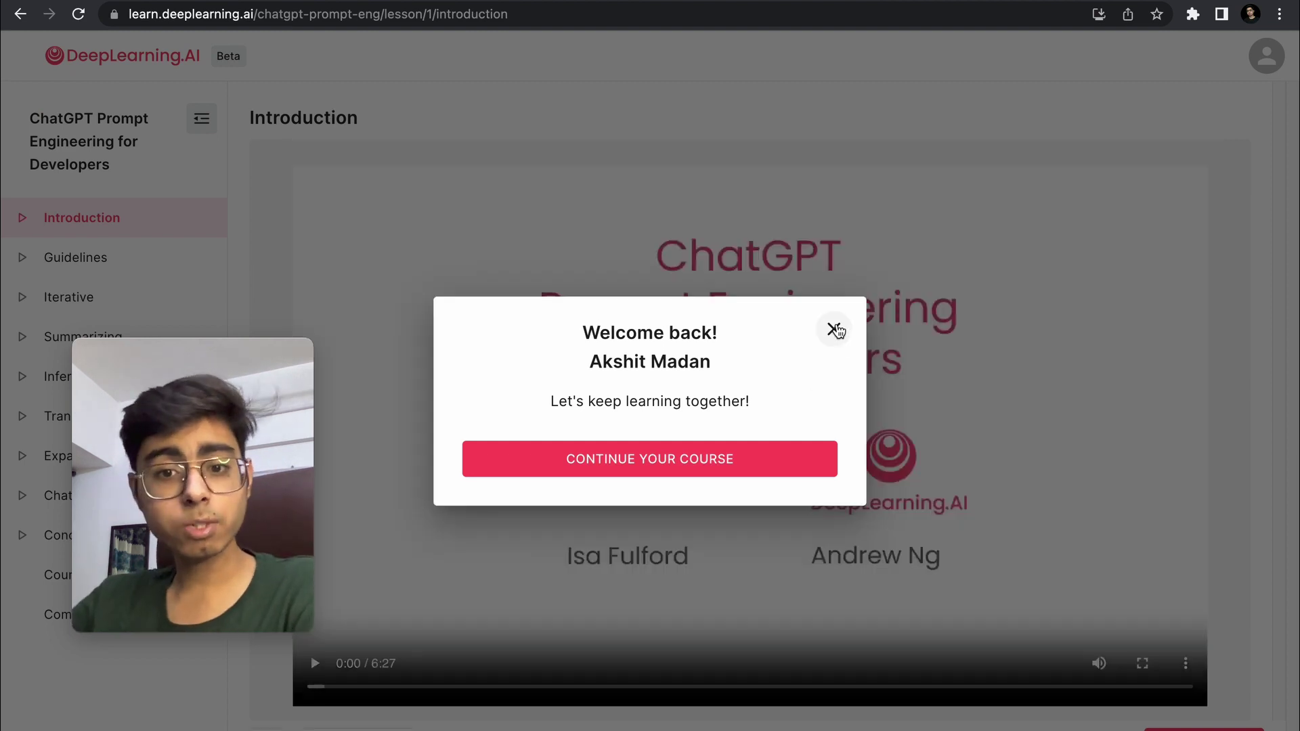
Step: Close the Welcome back dialog to reveal the 6:27 Introduction video
{"action": "left_click", "coordinate": [833, 330]}
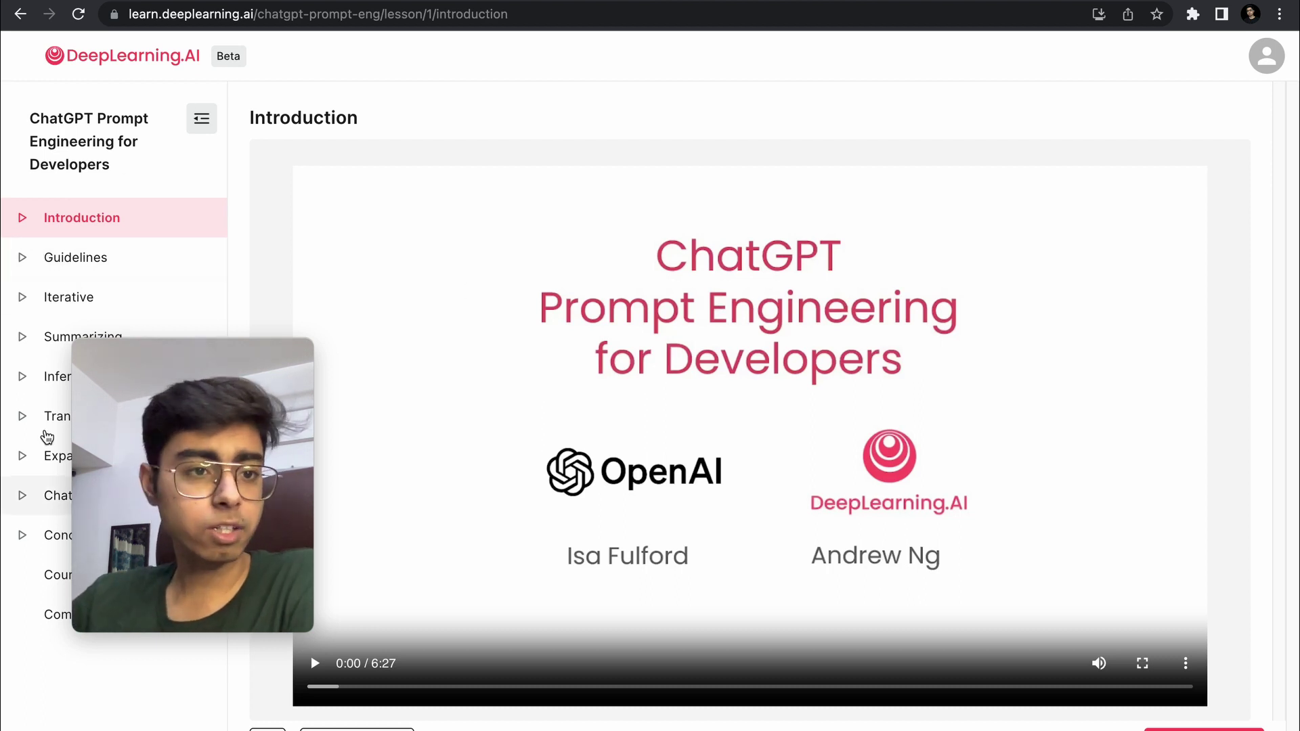
Step: Open Coursera's Vanderbilt Prompt Engineering for ChatGPT course page in a new tab and browse it
{"action": "key", "text": "ctrl+t"}
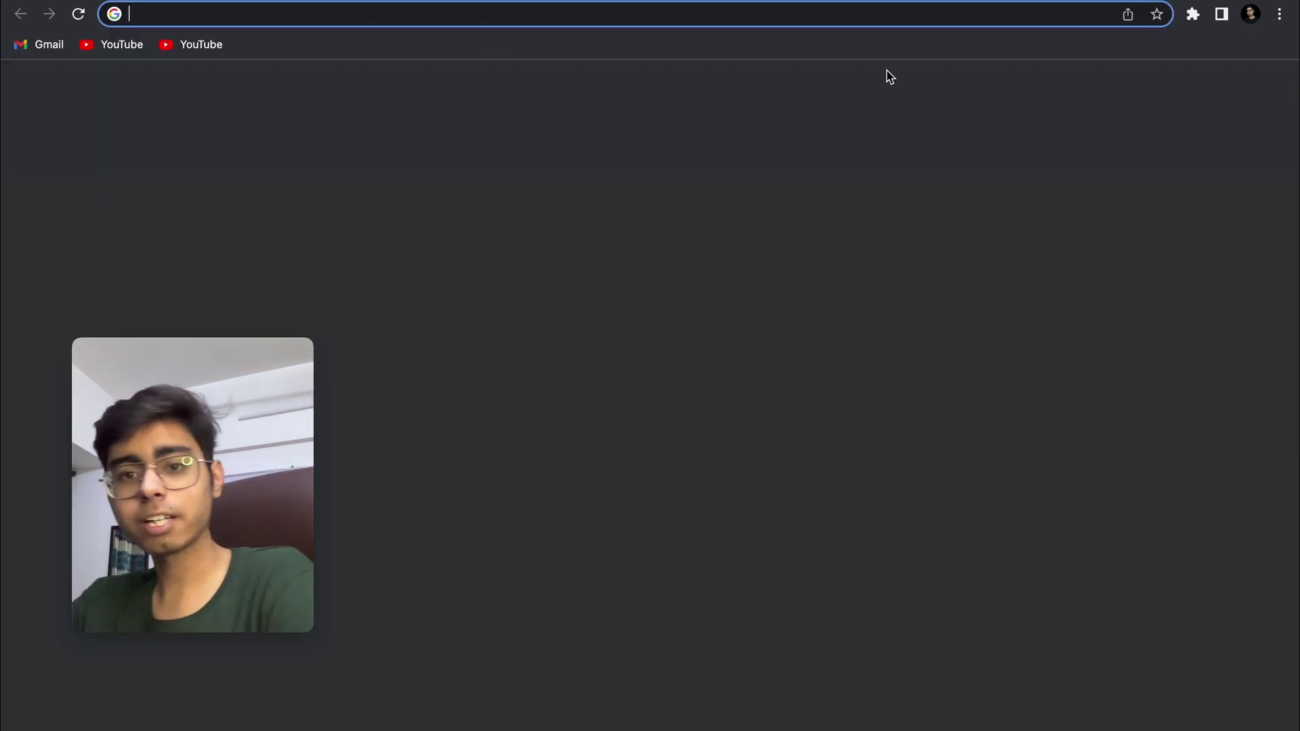
{"action": "type", "text": "coursera"}
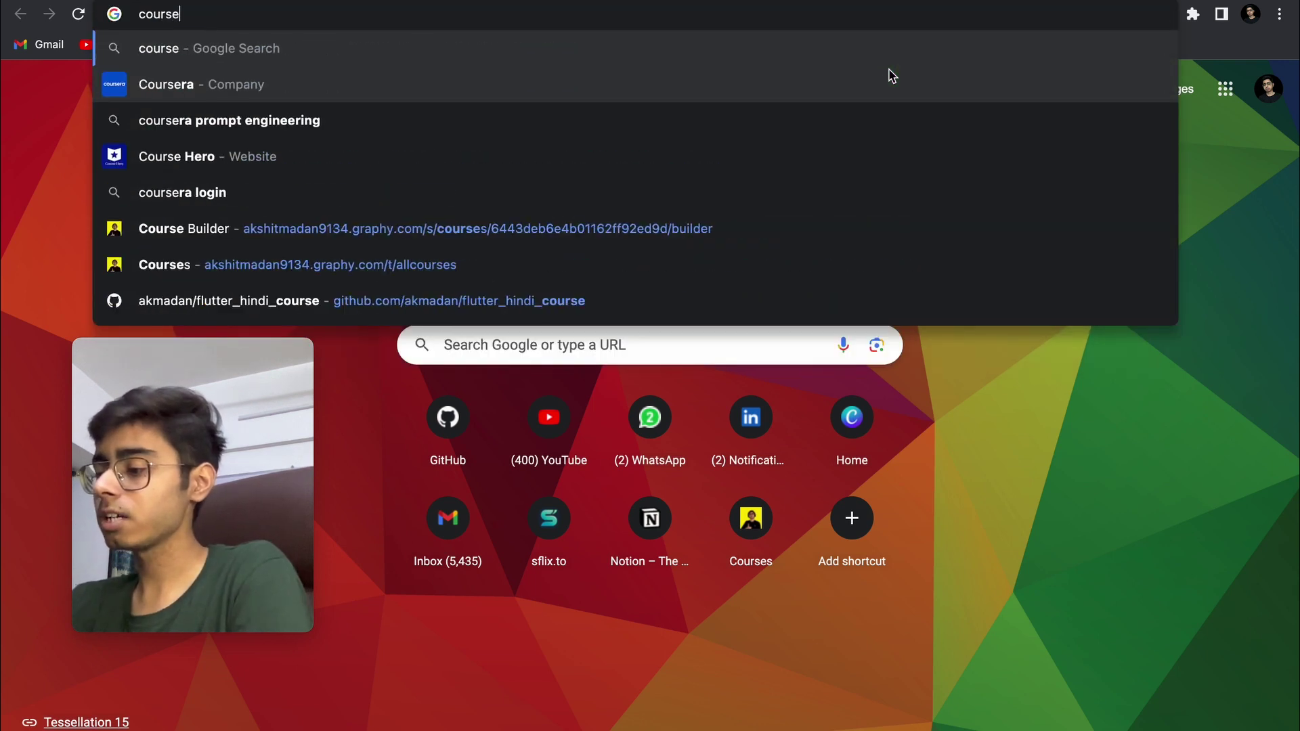
{"action": "left_click", "coordinate": [887, 73]}
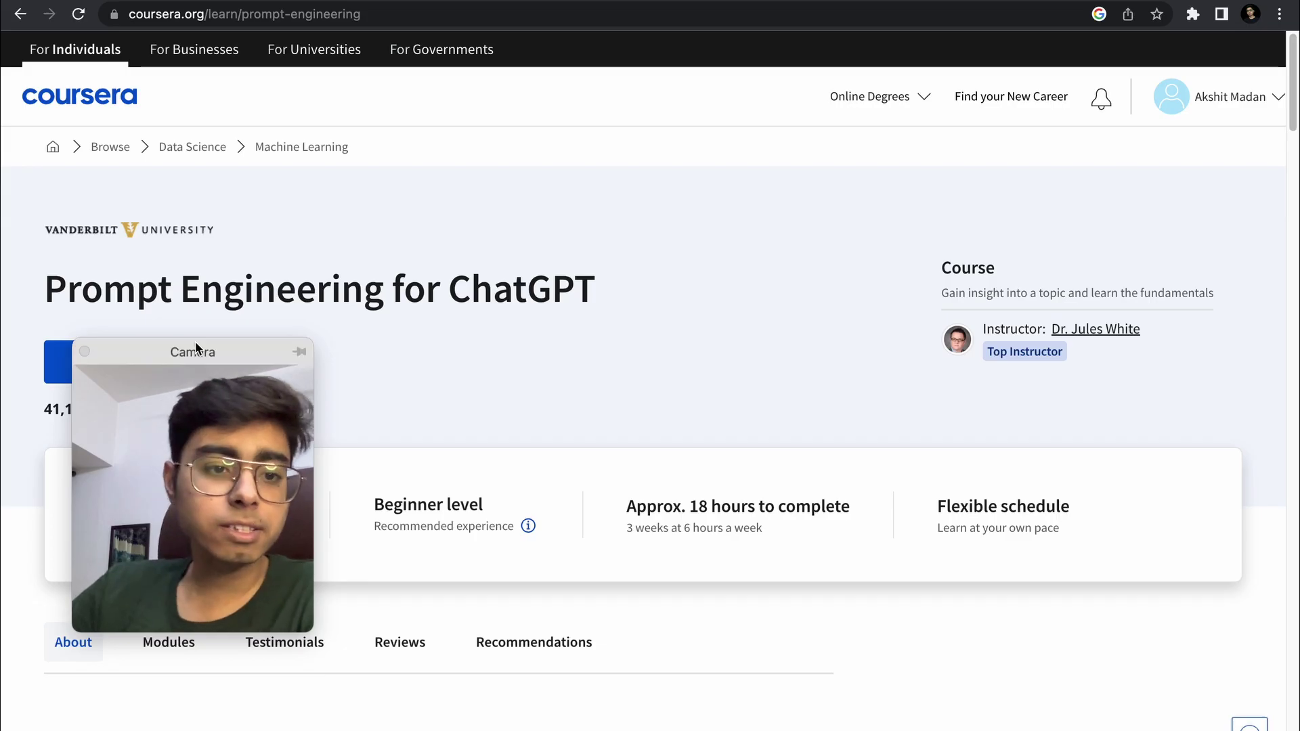
{"action": "scroll", "coordinate": [389, 318], "scroll_direction": "down", "scroll_amount": 2}
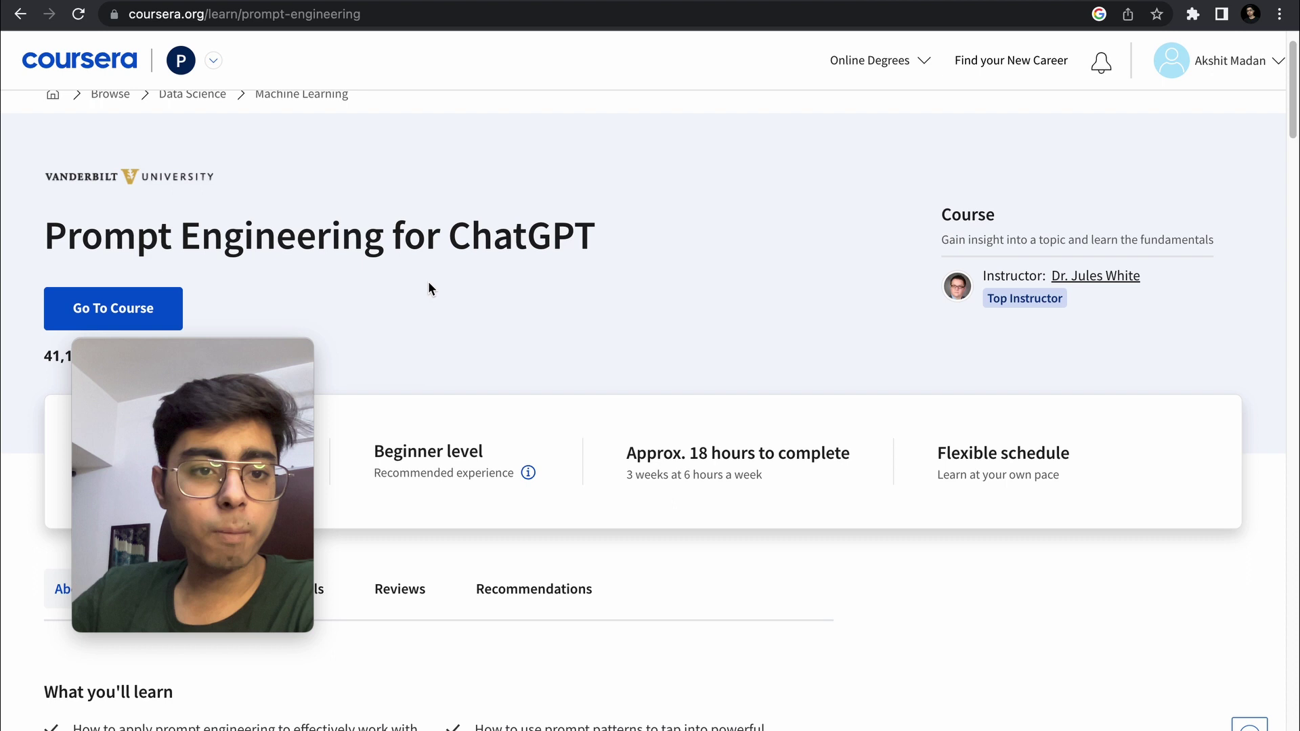
{"action": "scroll", "coordinate": [412, 298], "scroll_direction": "down", "scroll_amount": 4}
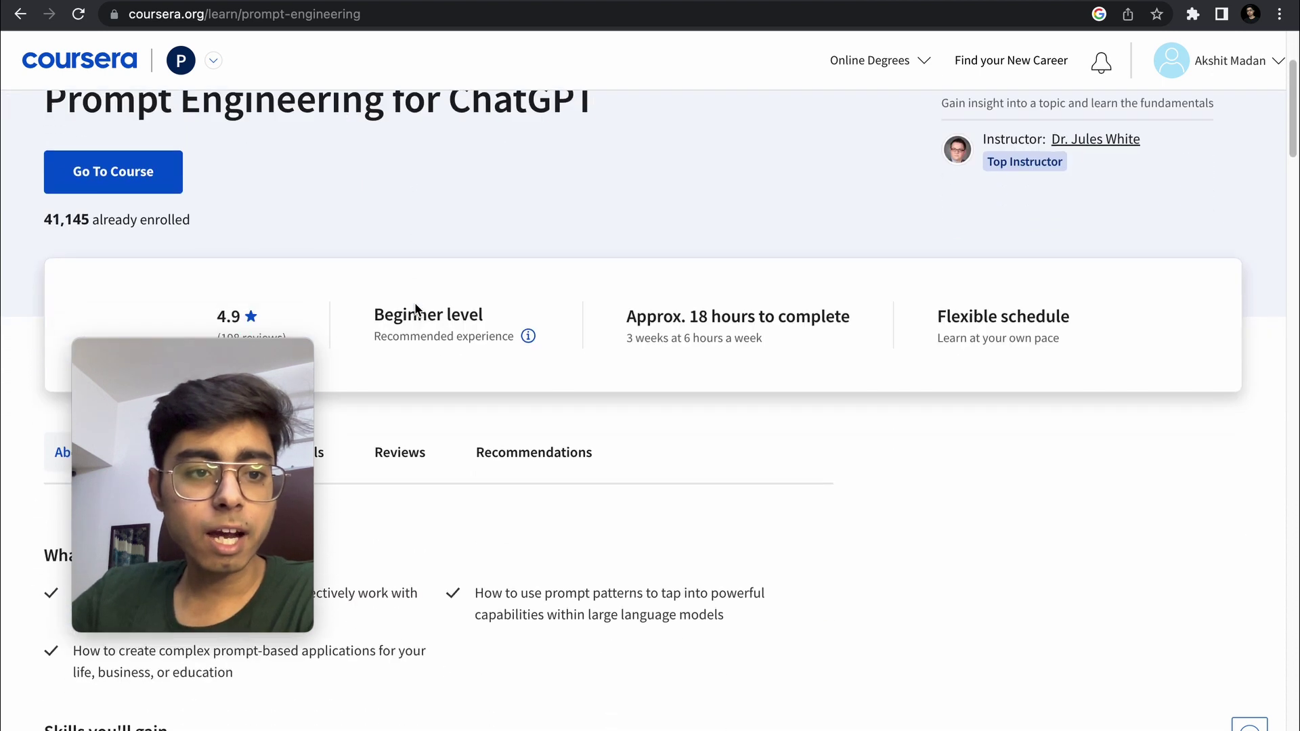
{"action": "scroll", "coordinate": [792, 250], "scroll_direction": "down", "scroll_amount": 1}
{"action": "scroll", "coordinate": [1097, 372], "scroll_direction": "up", "scroll_amount": 2}
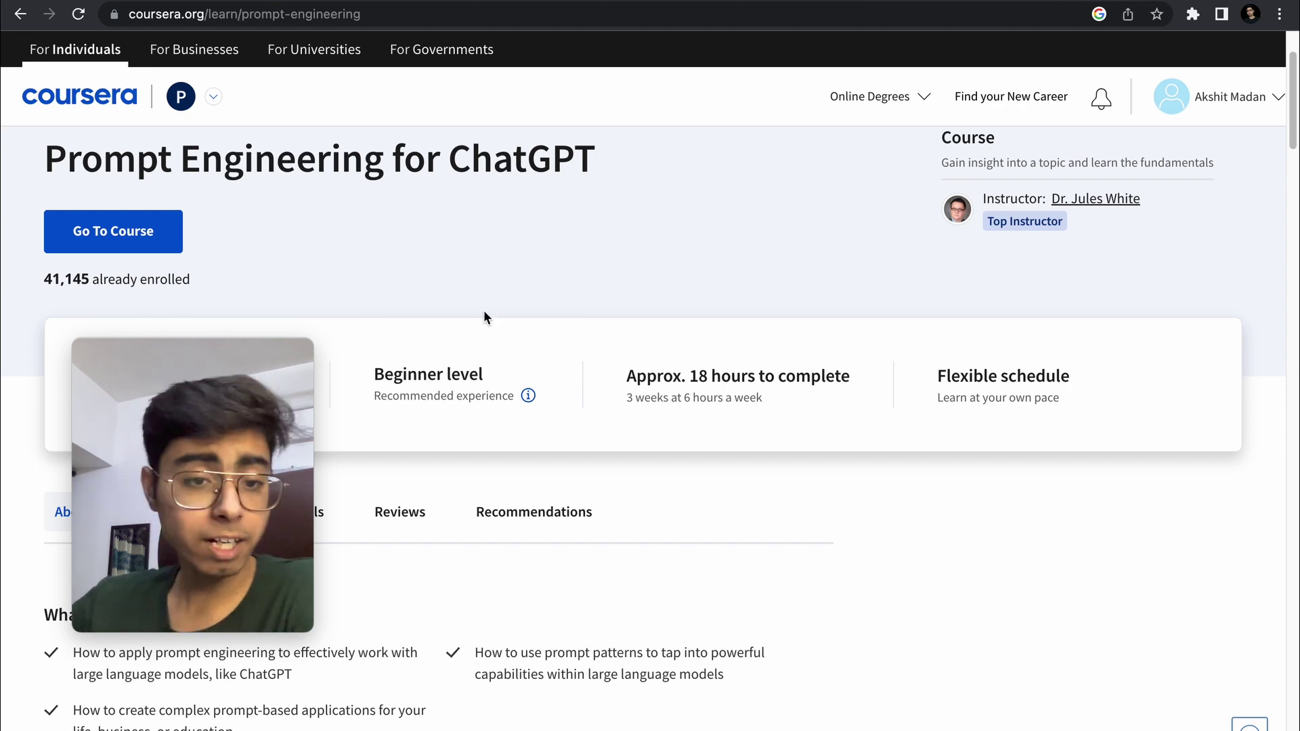
{"action": "scroll", "coordinate": [543, 395], "scroll_direction": "down", "scroll_amount": 1}
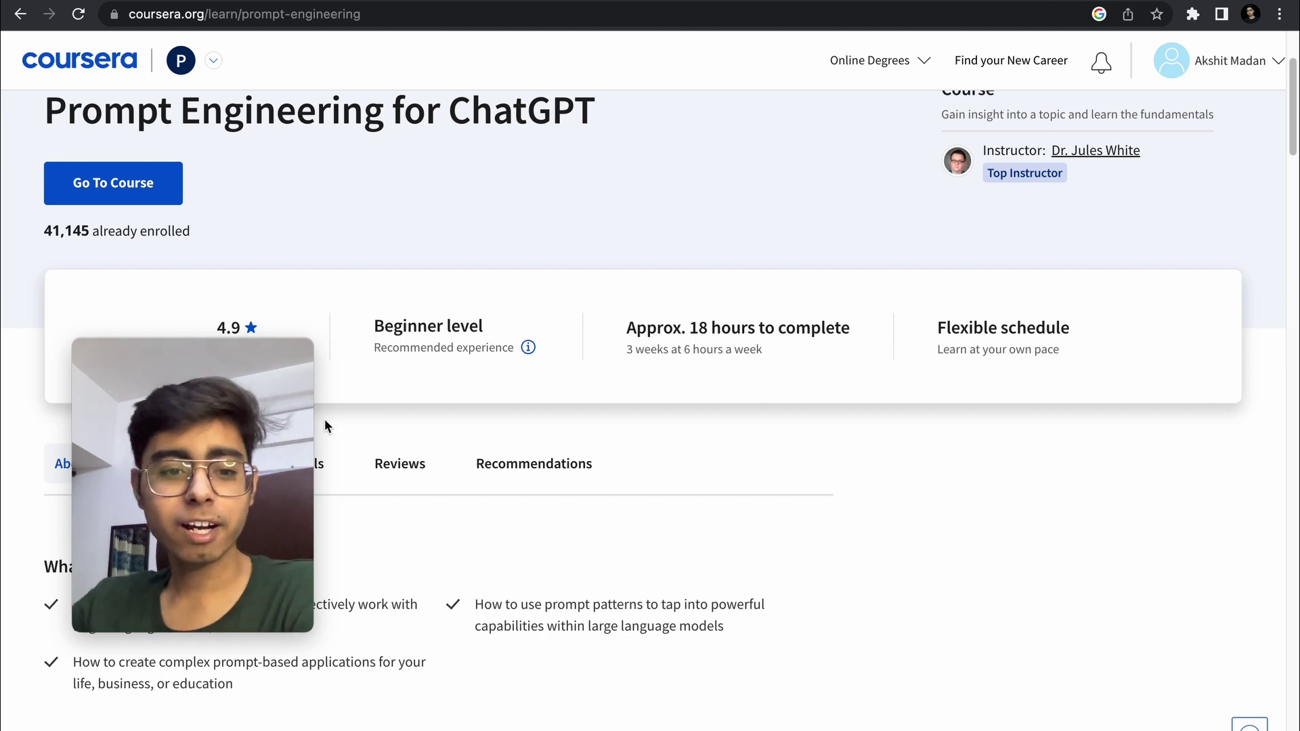
Step: Open the Mint article on prompt-engineering careers paying up to ₹2 Cr
{"action": "left_click", "coordinate": [162, 352]}
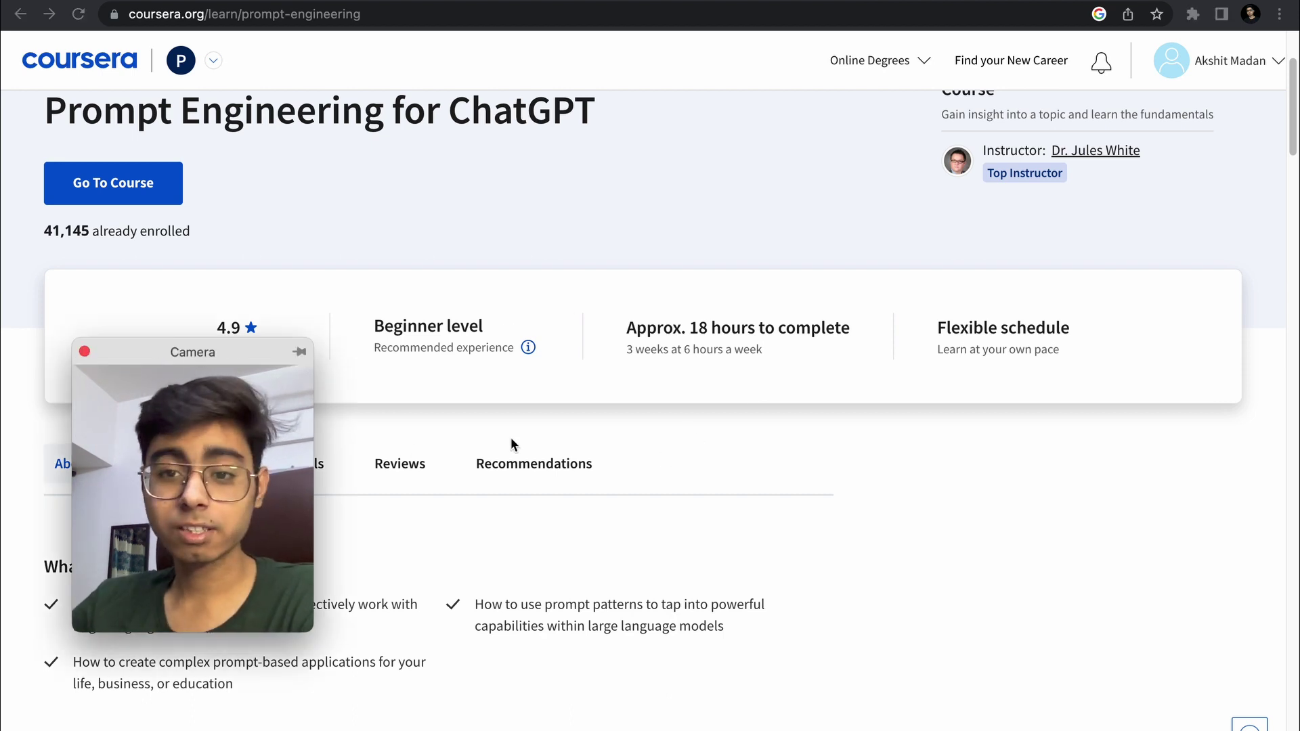
{"action": "left_click", "coordinate": [575, 535]}
{"action": "scroll", "coordinate": [586, 474], "scroll_direction": "up", "scroll_amount": 3}
{"action": "scroll", "coordinate": [586, 468], "scroll_direction": "down", "scroll_amount": 5}
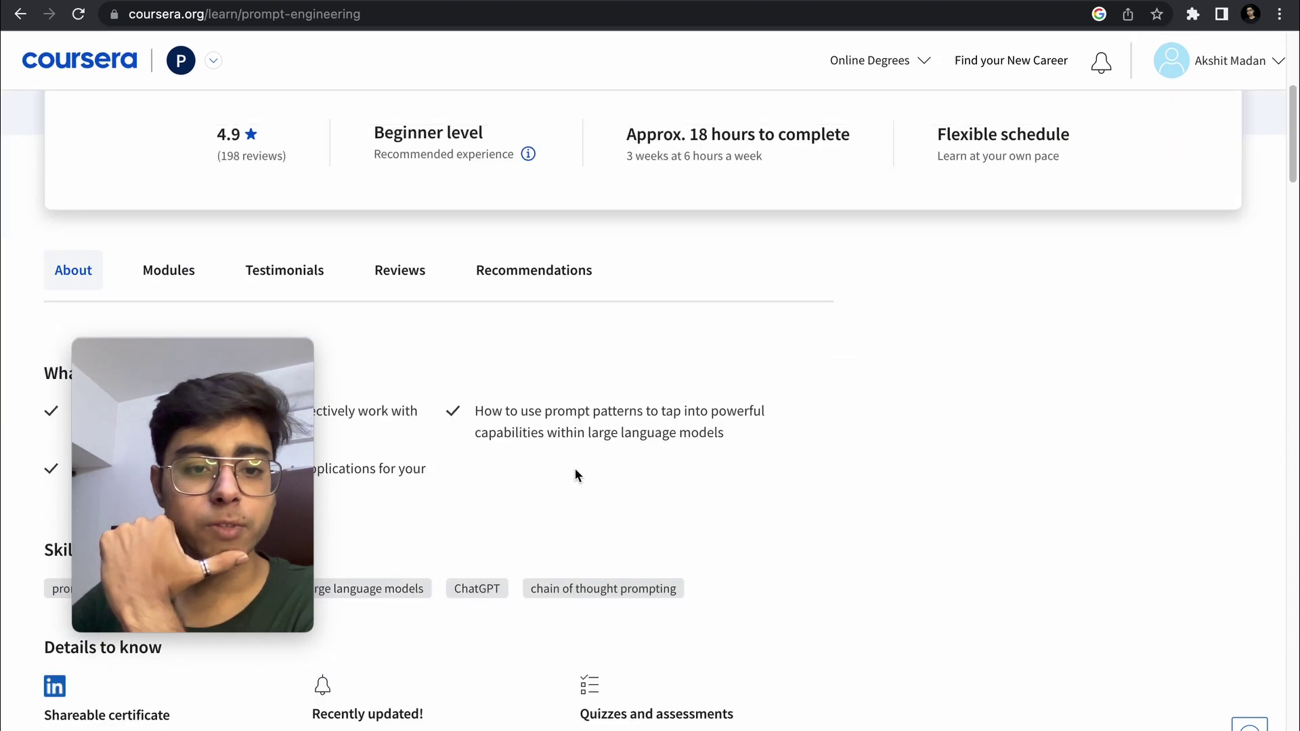
{"action": "scroll", "coordinate": [585, 470], "scroll_direction": "up", "scroll_amount": 5}
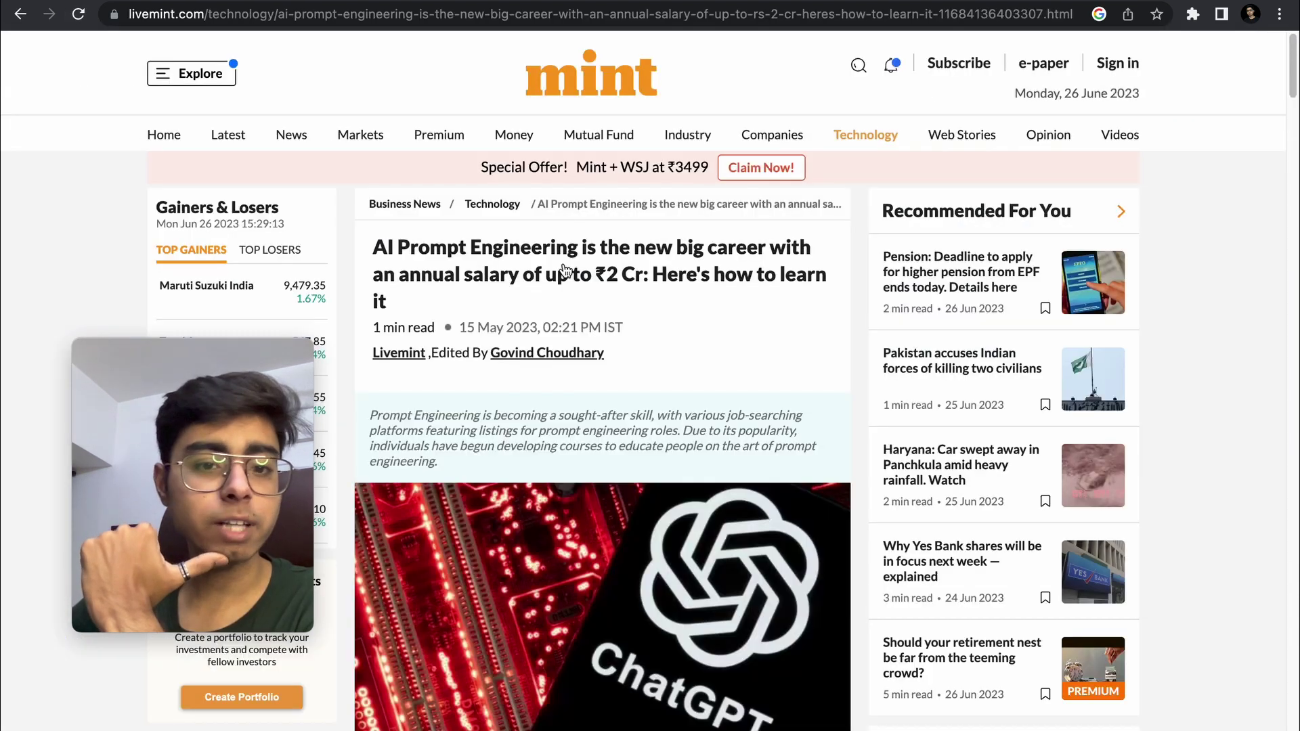